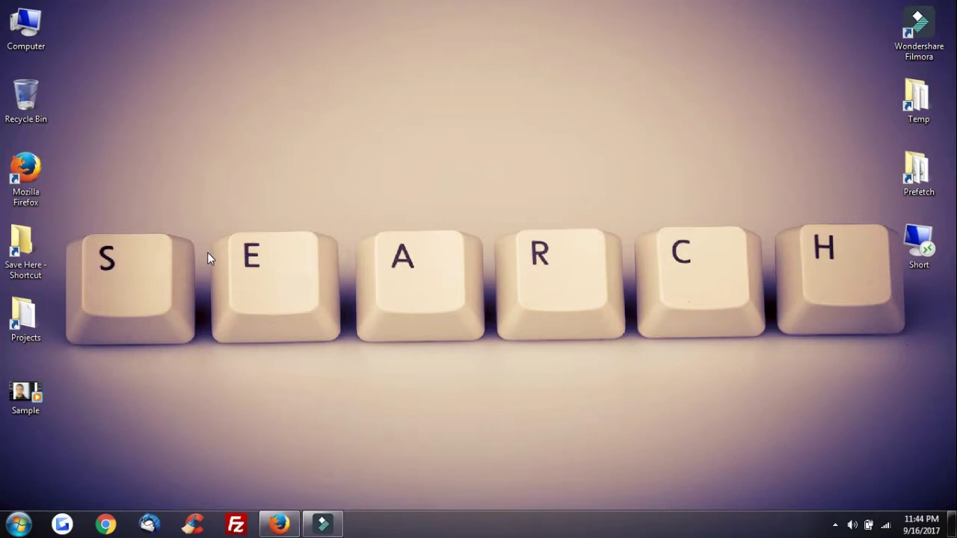
- Switch to Wondershare Filmora and look through the text, transition, overlay, element and split-screen libraries
{"action": "left_click", "coordinate": [322, 527]}
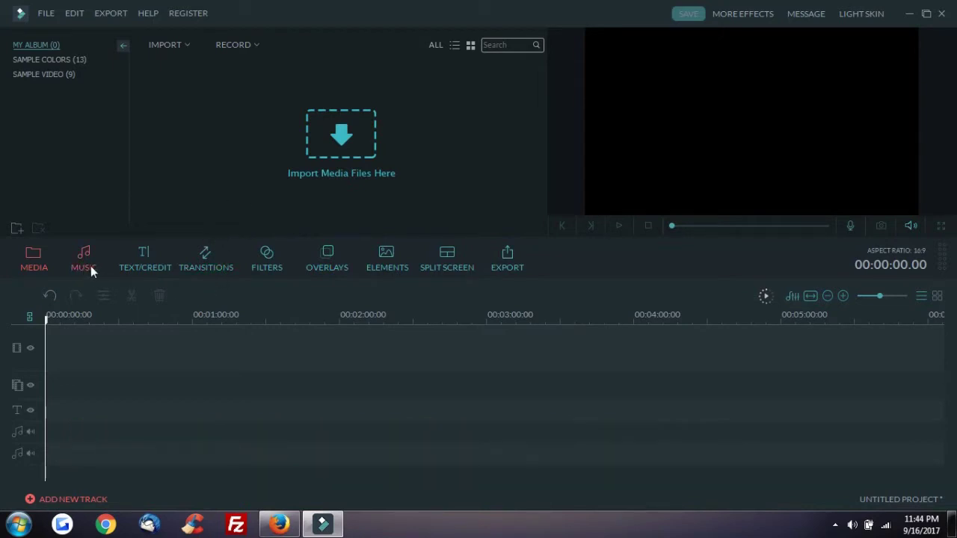
{"action": "left_click", "coordinate": [128, 264]}
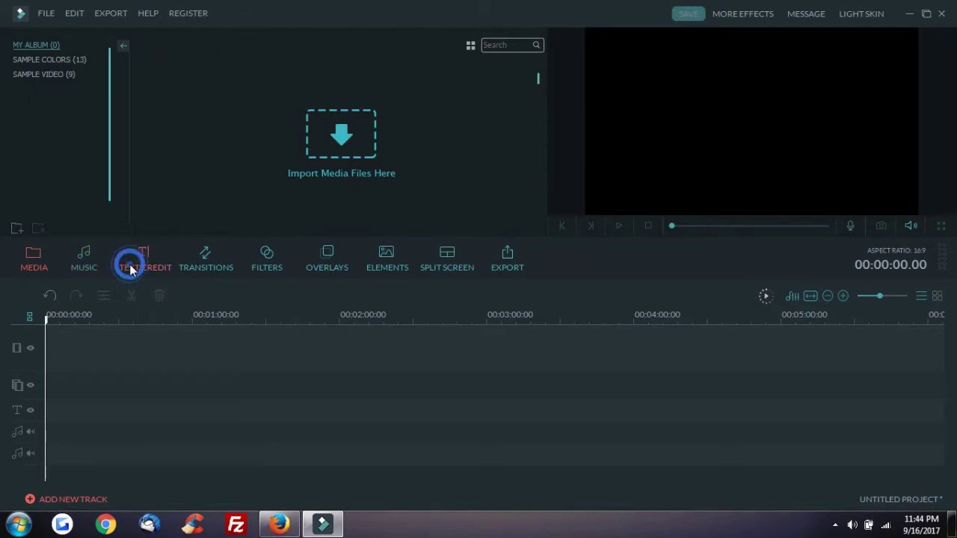
{"action": "left_click", "coordinate": [212, 262]}
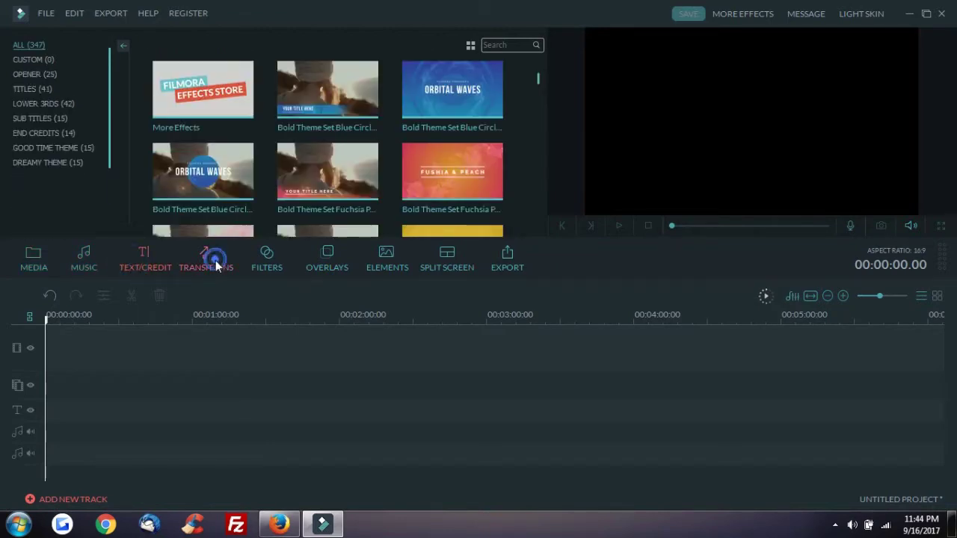
{"action": "left_click", "coordinate": [330, 269]}
{"action": "left_click", "coordinate": [387, 269]}
{"action": "left_click", "coordinate": [442, 267]}
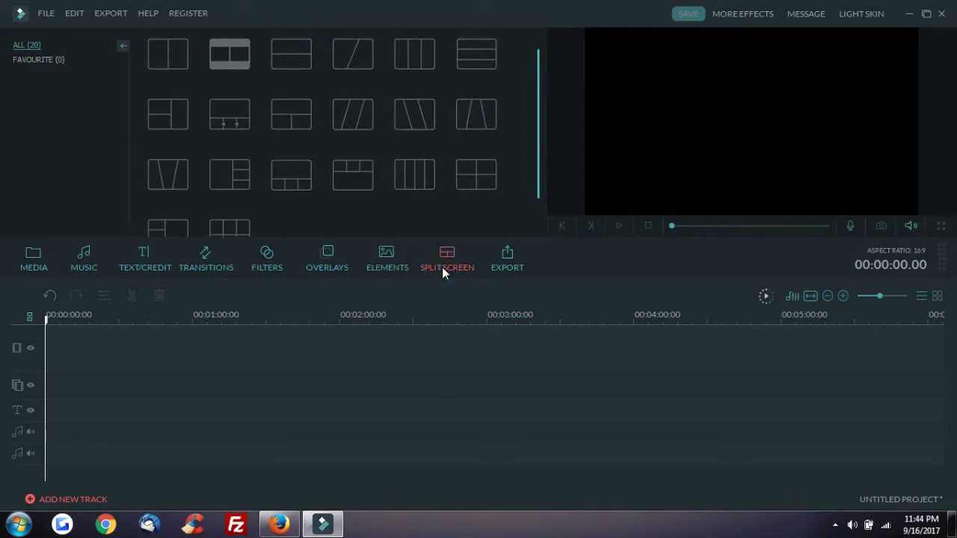
- Import the Sample video from the desktop into the media album
{"action": "left_click", "coordinate": [37, 271]}
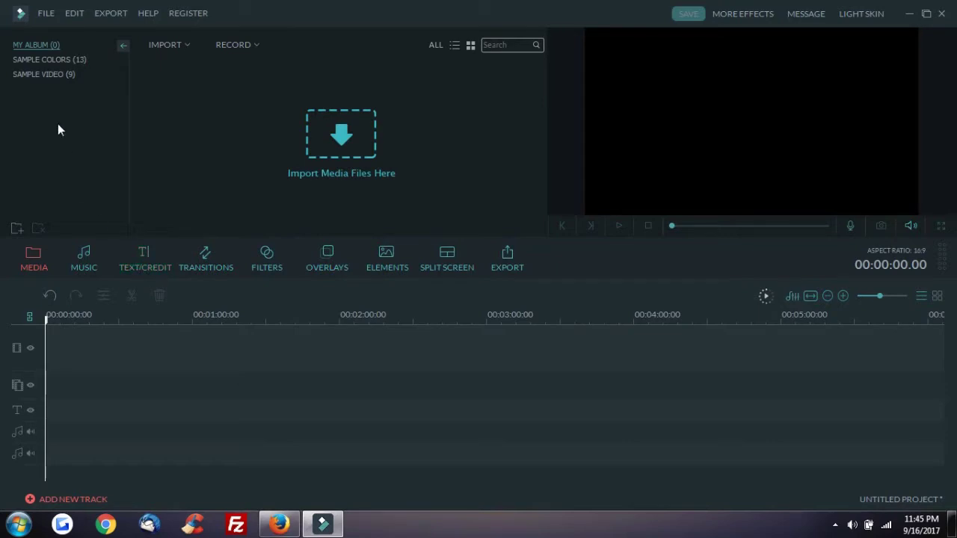
{"action": "left_click", "coordinate": [47, 13]}
{"action": "left_click", "coordinate": [362, 74]}
{"action": "scroll", "coordinate": [381, 128], "scroll_direction": "down", "scroll_amount": 1}
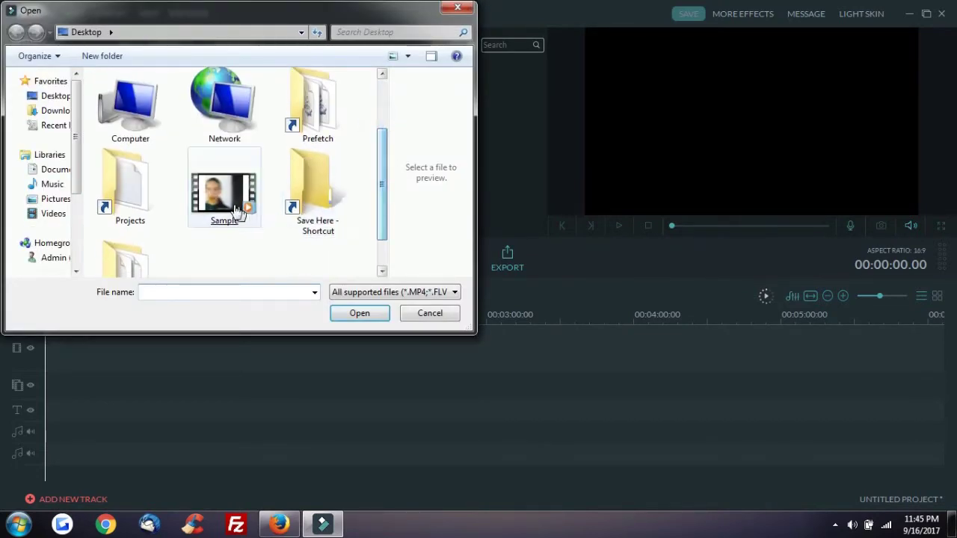
{"action": "double_click", "coordinate": [238, 212]}
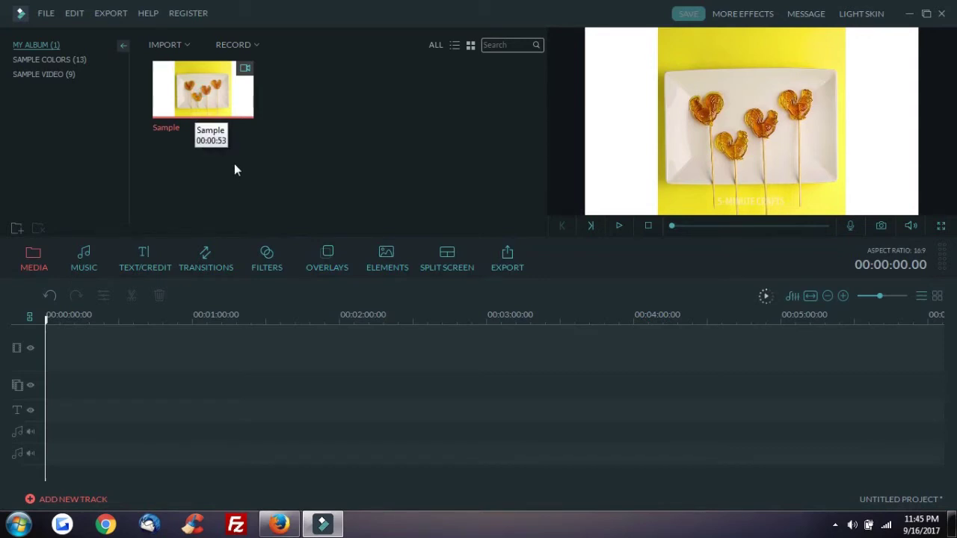
- Add the Sample video to the project's video track and dismiss the Windows color scheme prompt
{"action": "mouse_move", "coordinate": [200, 96]}
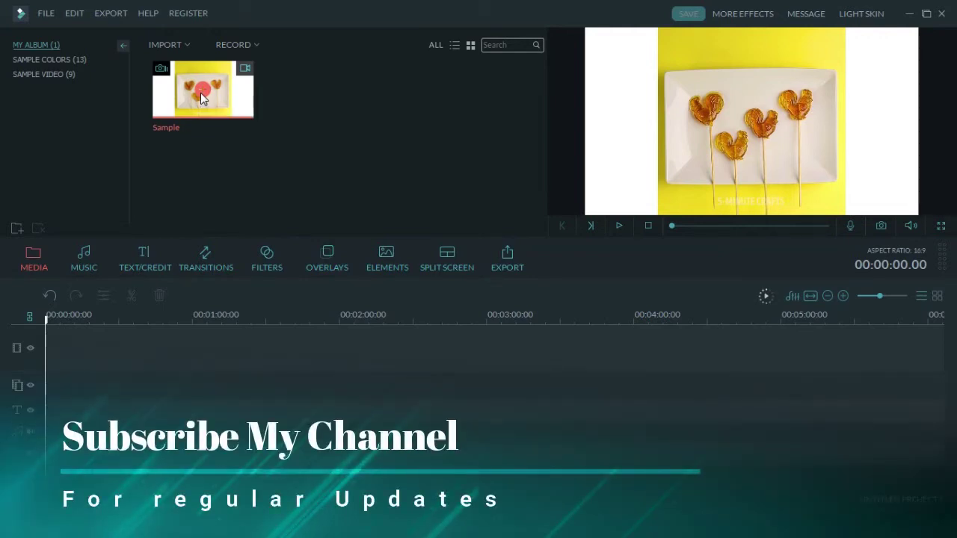
{"action": "left_click", "coordinate": [200, 95]}
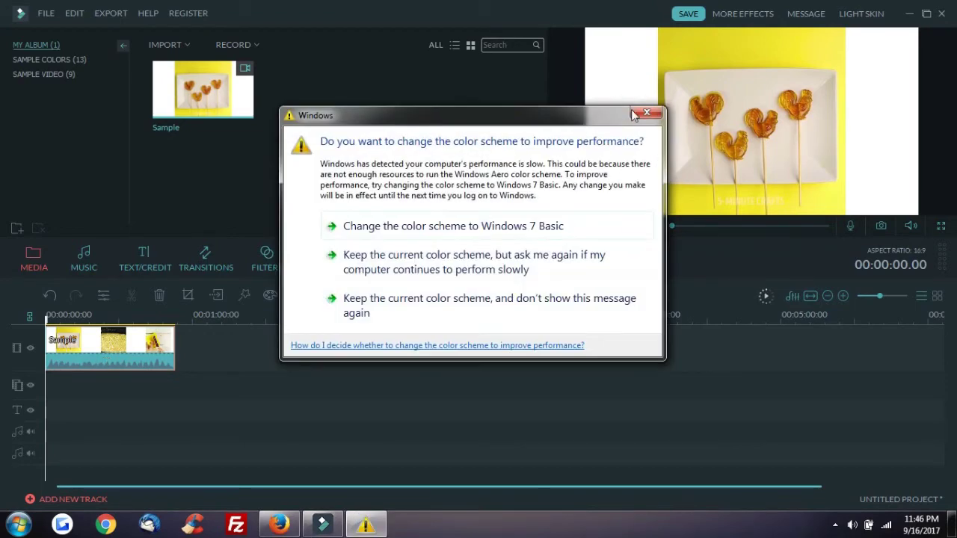
{"action": "left_click", "coordinate": [634, 120]}
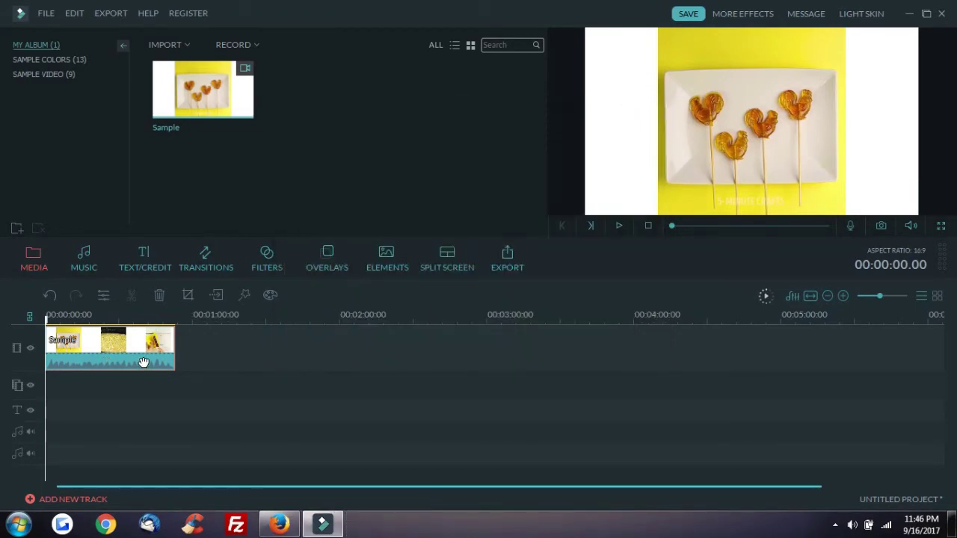
- Detach the audio from the Sample clip on the video track
{"action": "right_click", "coordinate": [143, 363]}
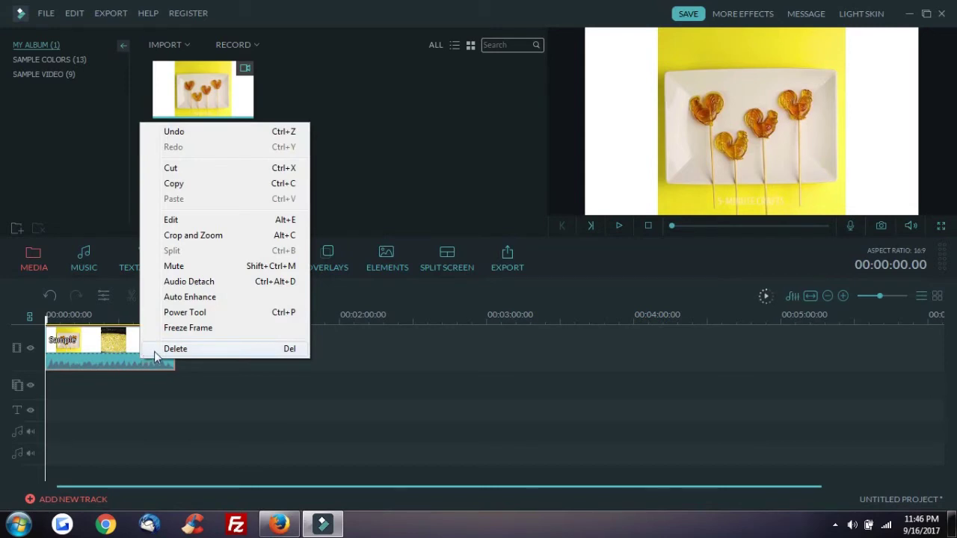
{"action": "left_click", "coordinate": [189, 282]}
{"action": "left_click_drag", "start_coordinate": [146, 434], "coordinate": [146, 413]}
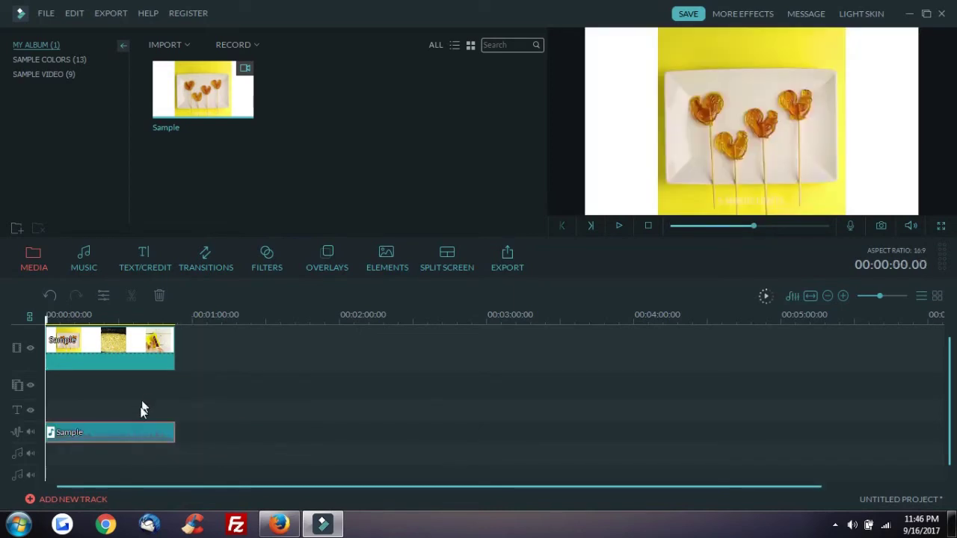
{"action": "right_click", "coordinate": [117, 437]}
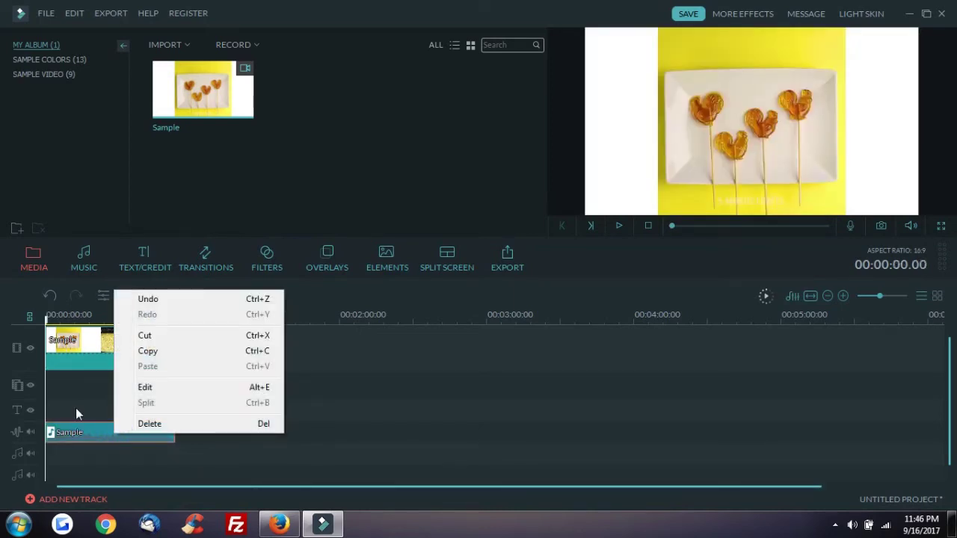
{"action": "left_click", "coordinate": [72, 380]}
- Insert the Opener 5 title at the beginning of the timeline, ahead of the Sample clip
{"action": "mouse_move", "coordinate": [178, 123]}
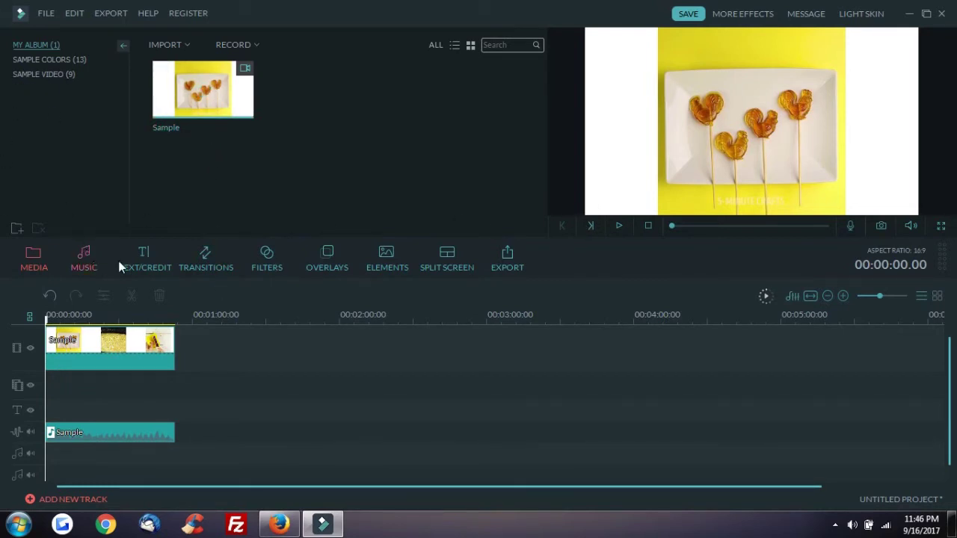
{"action": "left_click", "coordinate": [145, 258]}
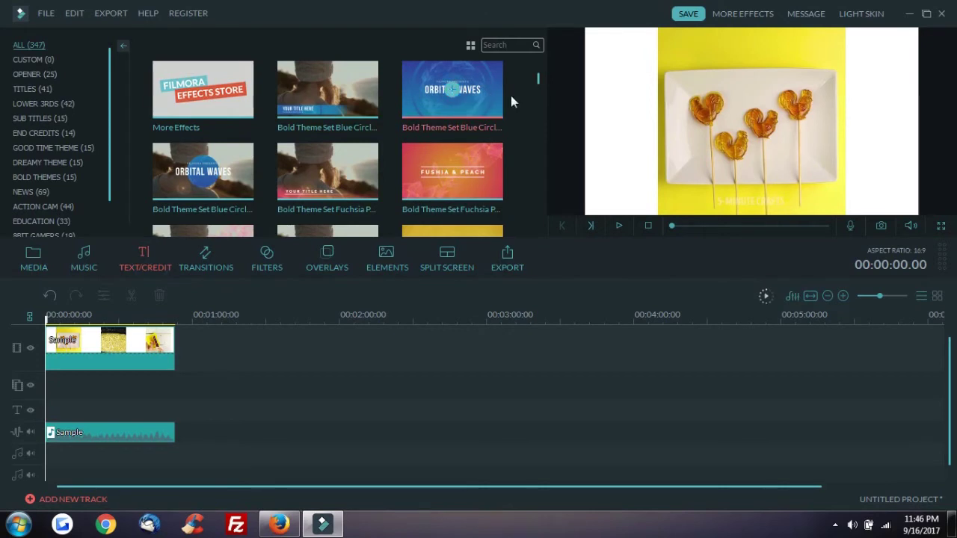
{"action": "left_click", "coordinate": [30, 75]}
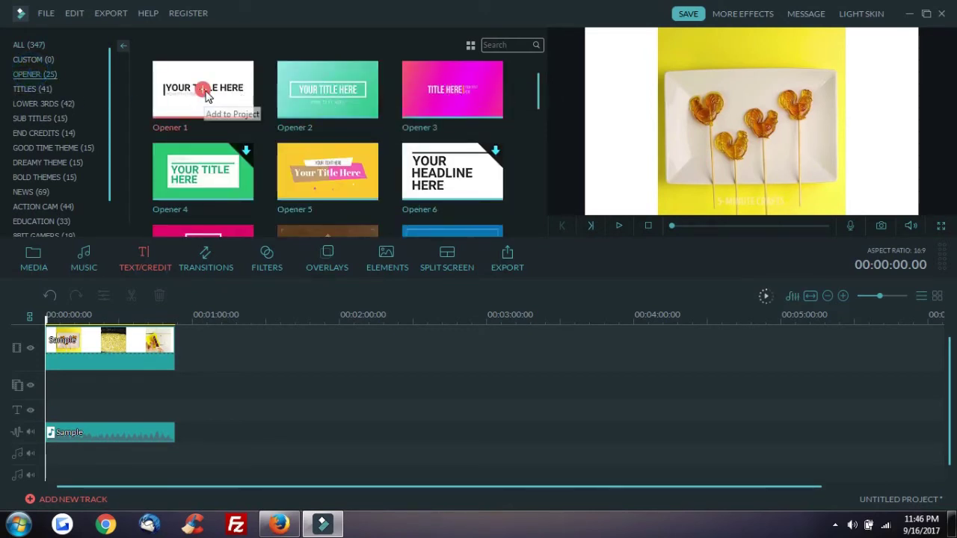
{"action": "left_click", "coordinate": [327, 174]}
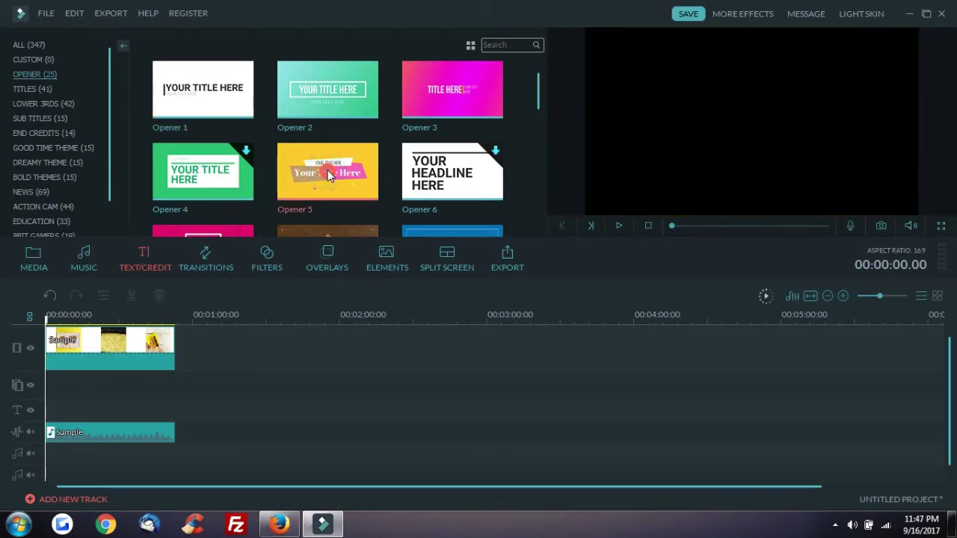
{"action": "left_click_drag", "start_coordinate": [327, 174], "coordinate": [47, 342]}
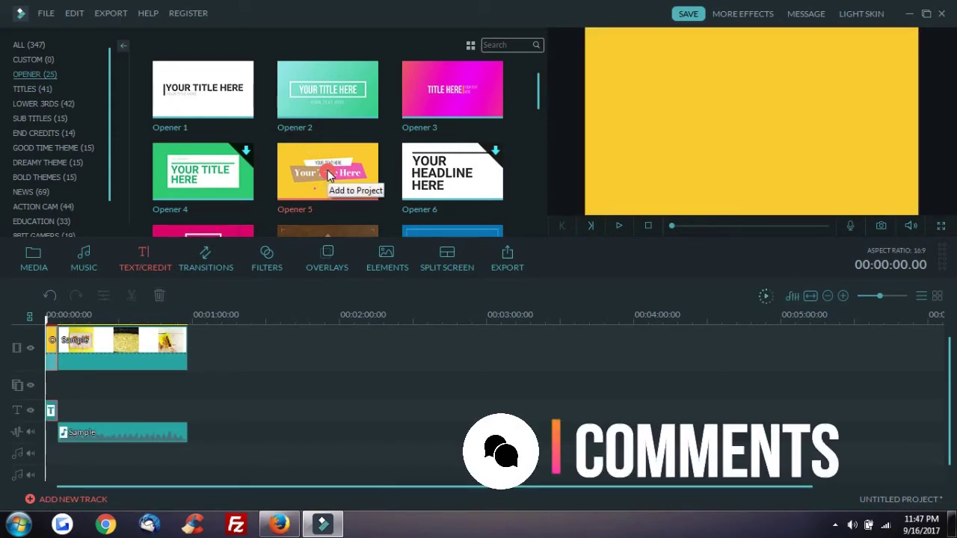
- Change the opener's small upper text line to "Sample Text"
{"action": "double_click", "coordinate": [51, 412]}
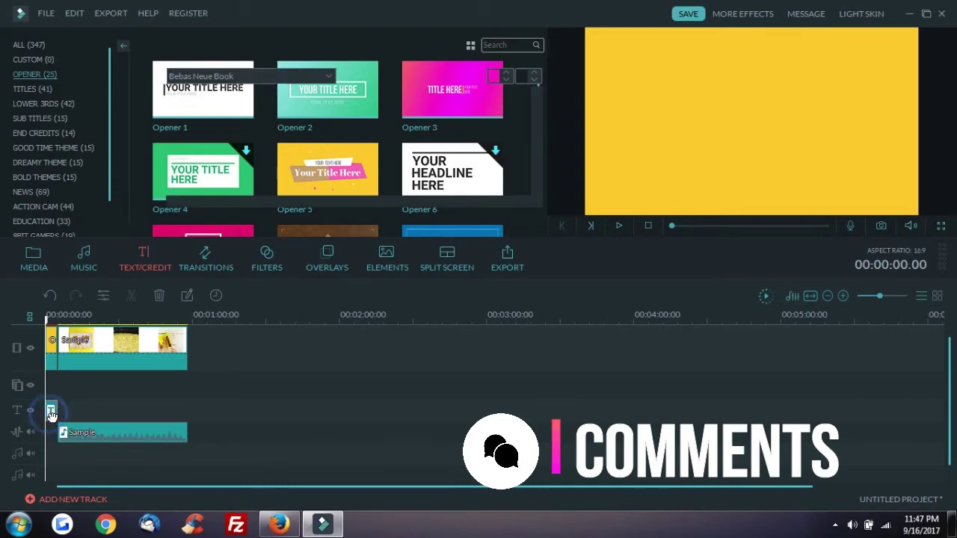
{"action": "triple_click", "coordinate": [241, 91]}
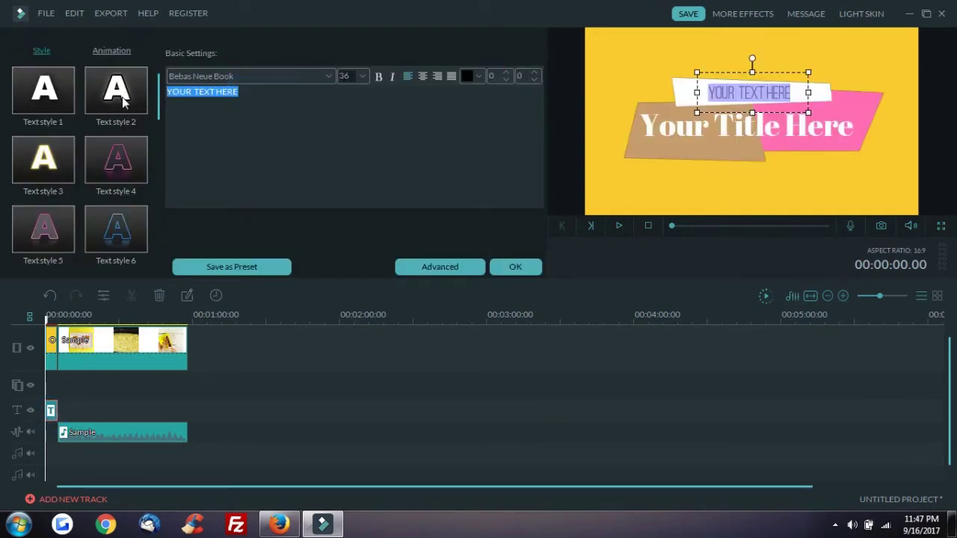
{"action": "type", "text": "Sample Text"}
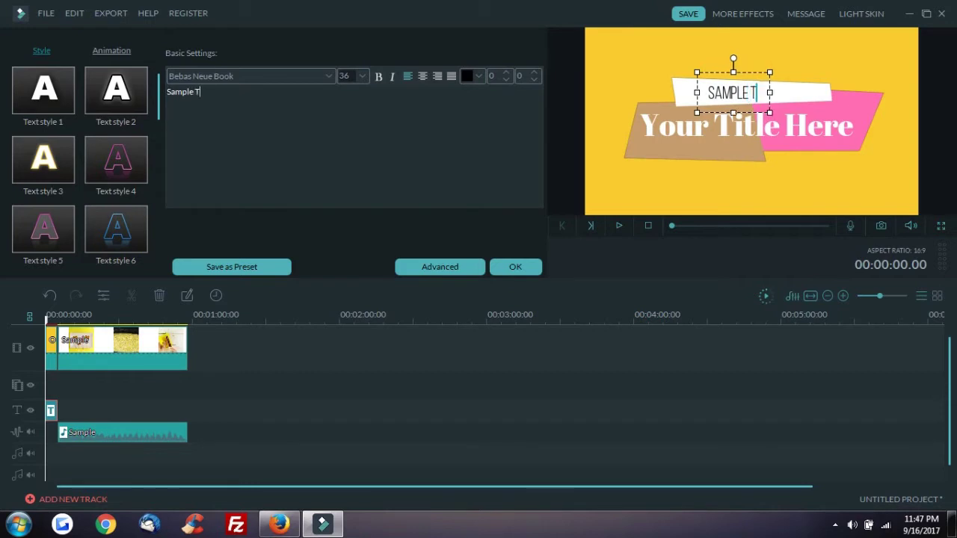
- Replace the opener's main title with "Thagavalgal.com"
{"action": "left_click", "coordinate": [683, 150]}
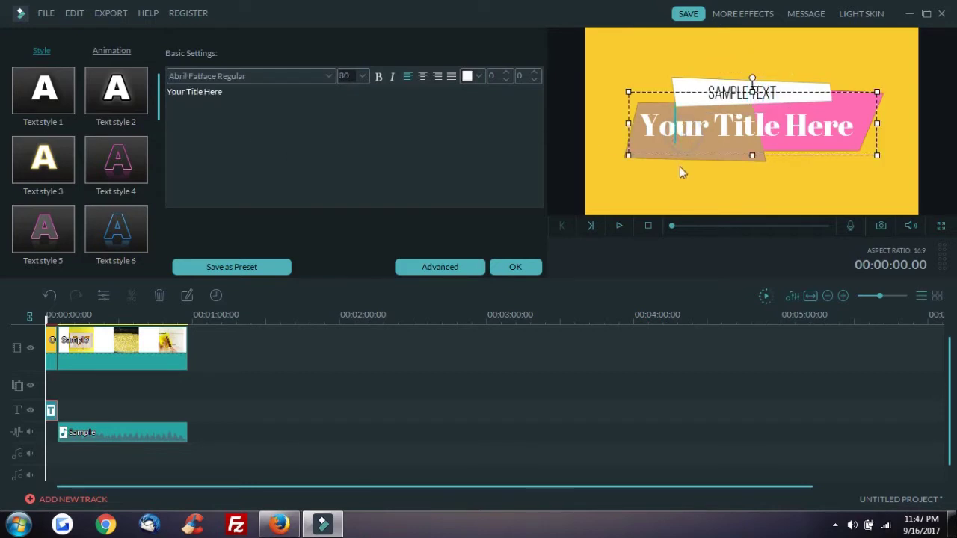
{"action": "key", "text": "ctrl+a"}
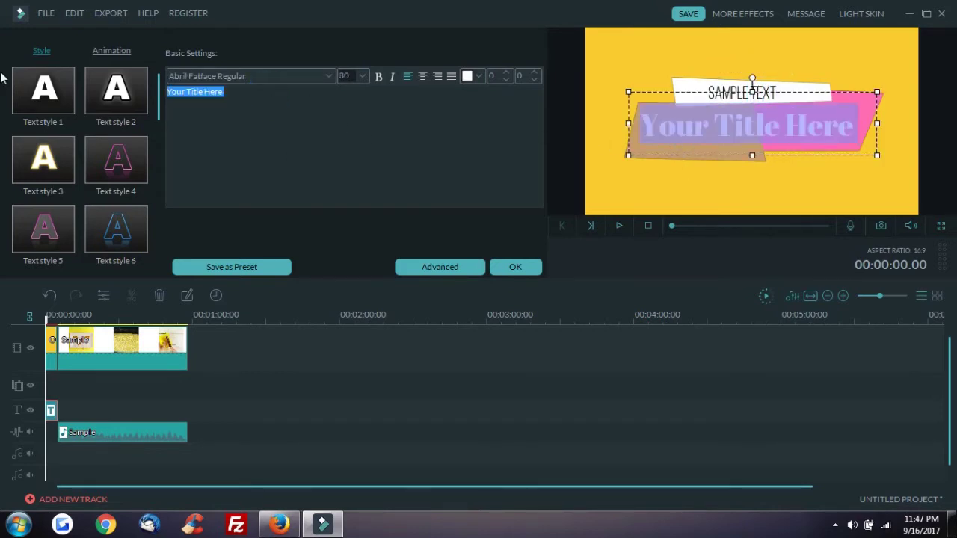
{"action": "type", "text": "Thangalva"}
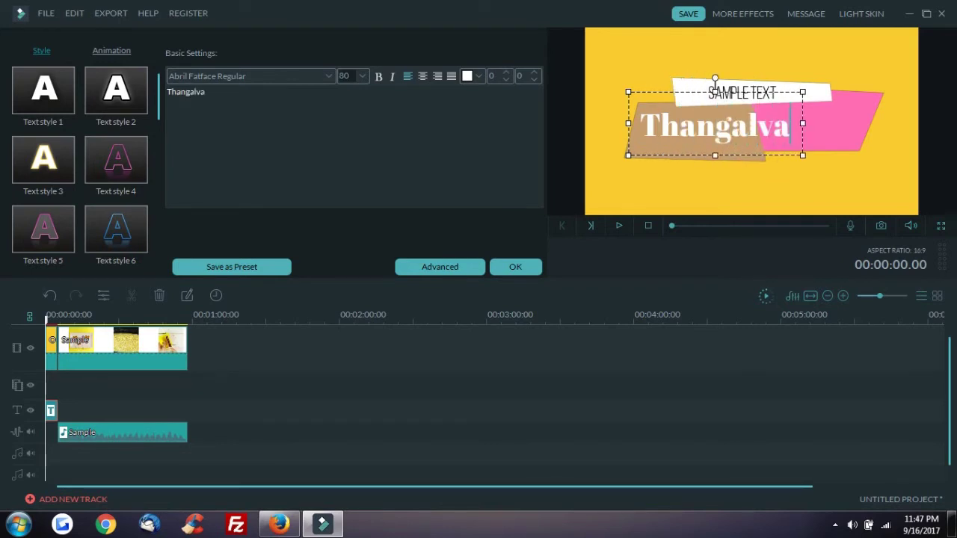
{"action": "type", "text": "lgal"}
{"action": "key", "text": "BackSpace"}
{"action": "key", "text": "BackSpace"}
{"action": "key", "text": "BackSpace"}
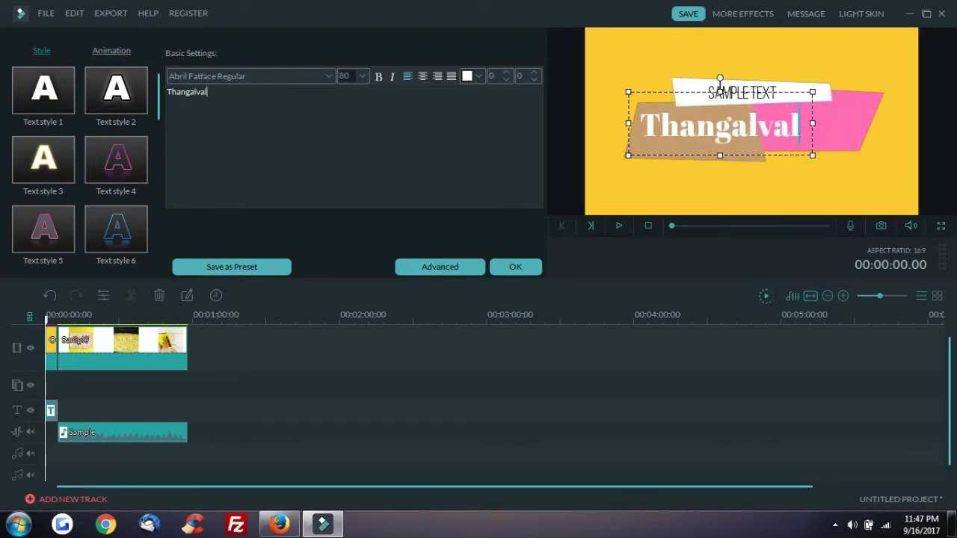
{"action": "key", "text": "BackSpace"}
{"action": "key", "text": "BackSpace"}
{"action": "key", "text": "BackSpace"}
{"action": "key", "text": "BackSpace"}
{"action": "key", "text": "BackSpace"}
{"action": "type", "text": "avalgal"}
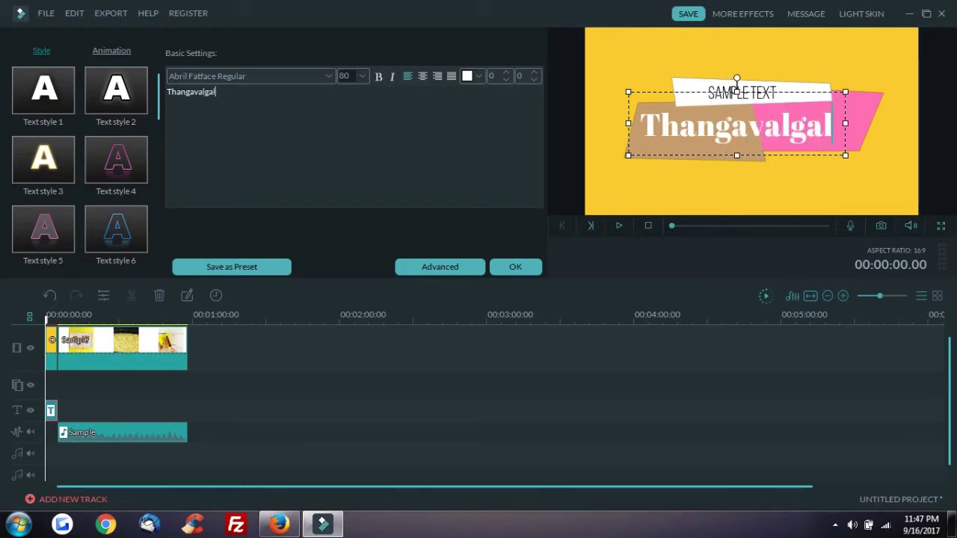
{"action": "type", "text": ".com"}
{"action": "key", "text": "BackSpace"}
{"action": "key", "text": "BackSpace"}
{"action": "key", "text": "BackSpace"}
{"action": "key", "text": "BackSpace"}
{"action": "key", "text": "BackSpace"}
{"action": "key", "text": "BackSpace"}
{"action": "key", "text": "BackSpace"}
{"action": "key", "text": "BackSpace"}
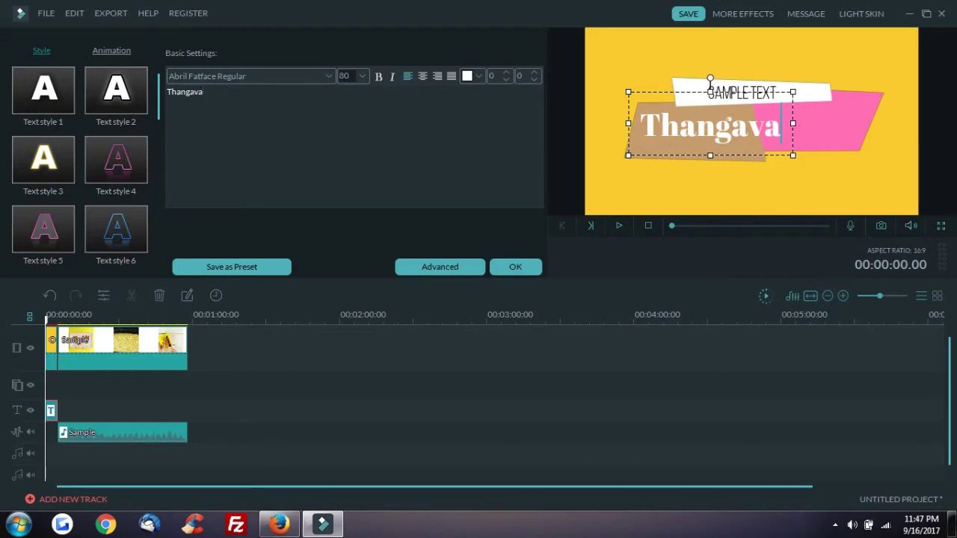
{"action": "key", "text": "BackSpace"}
{"action": "key", "text": "BackSpace"}
{"action": "key", "text": "BackSpace"}
{"action": "key", "text": "BackSpace"}
{"action": "key", "text": "BackSpace"}
{"action": "key", "text": "BackSpace"}
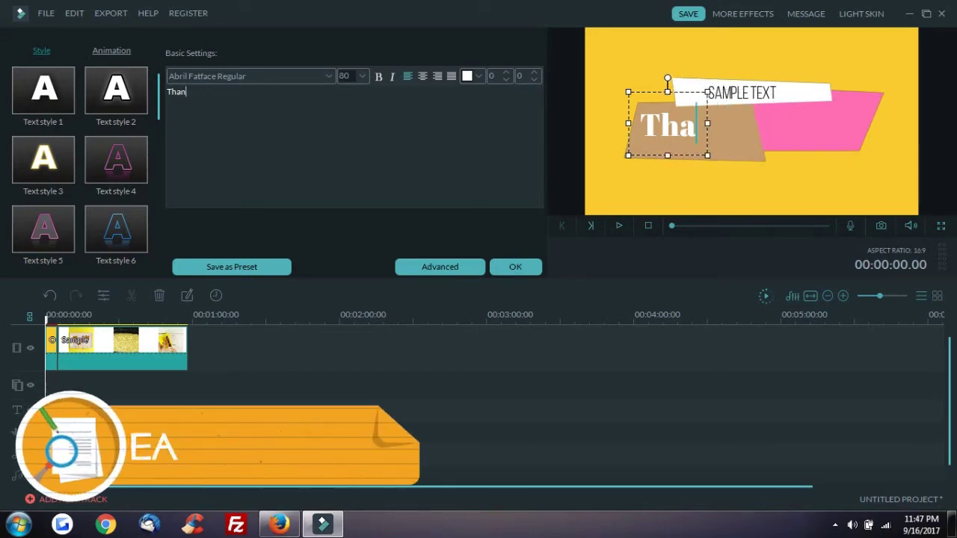
{"action": "type", "text": "g"}
{"action": "key", "text": "BackSpace"}
{"action": "type", "text": "aga"}
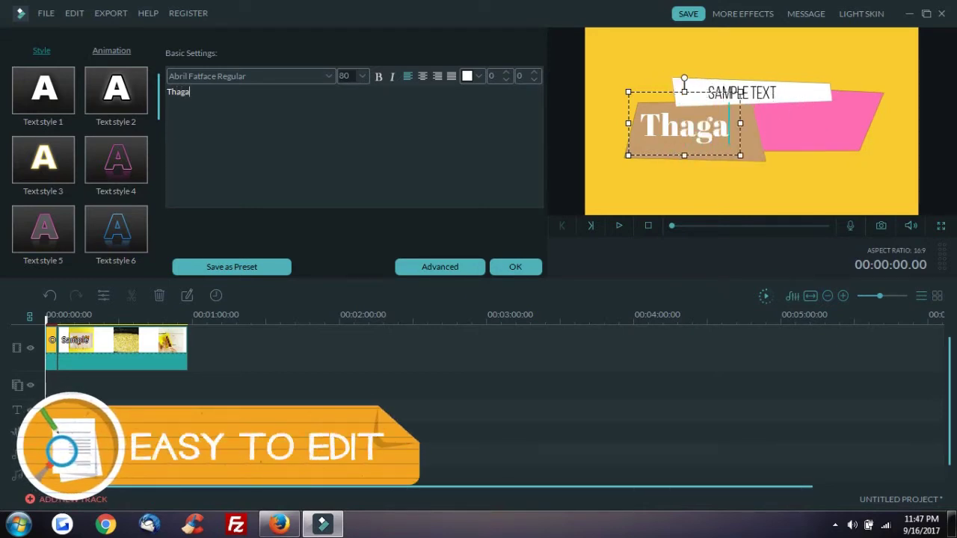
{"action": "type", "text": "valgal.com"}
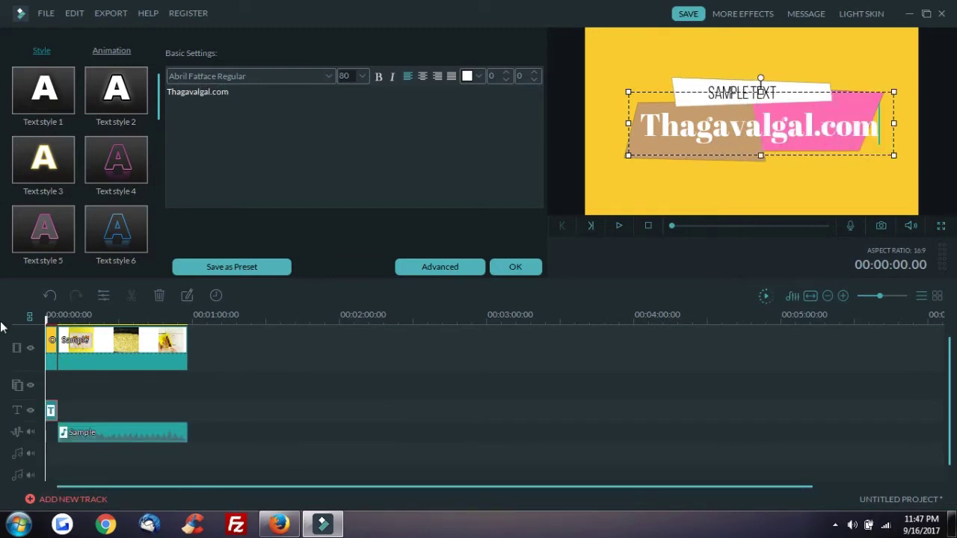
- Move the detached Sample audio clip to the start of the timeline, under the opener
{"action": "left_click_drag", "start_coordinate": [158, 438], "coordinate": [115, 442]}
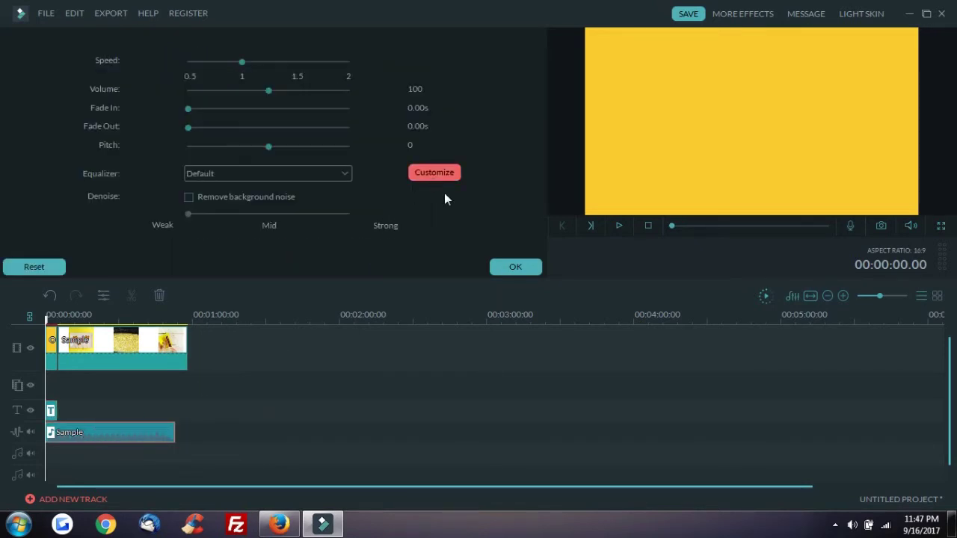
{"action": "left_click", "coordinate": [502, 268]}
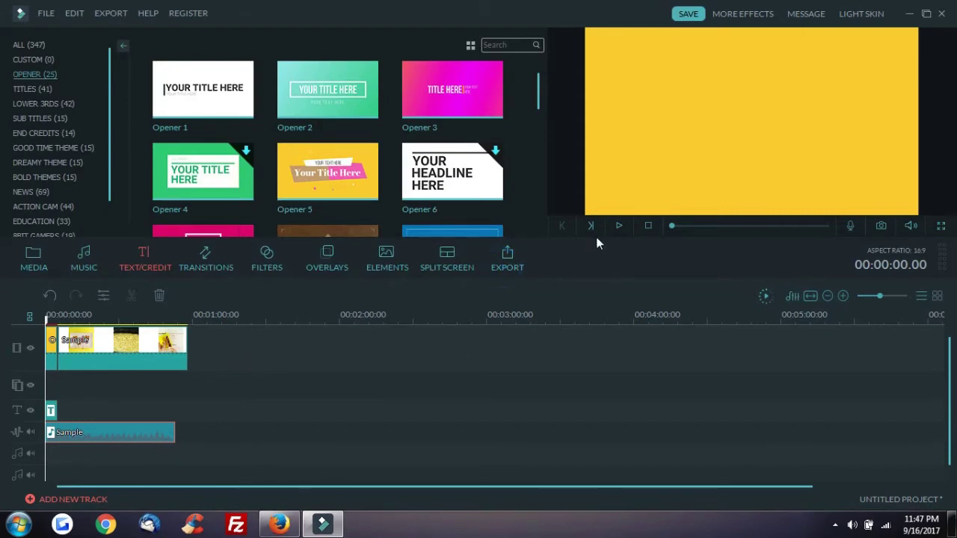
- Preview the opener from the start, then move the playhead to about 7 seconds, inside the Sample clip
{"action": "left_click", "coordinate": [618, 226]}
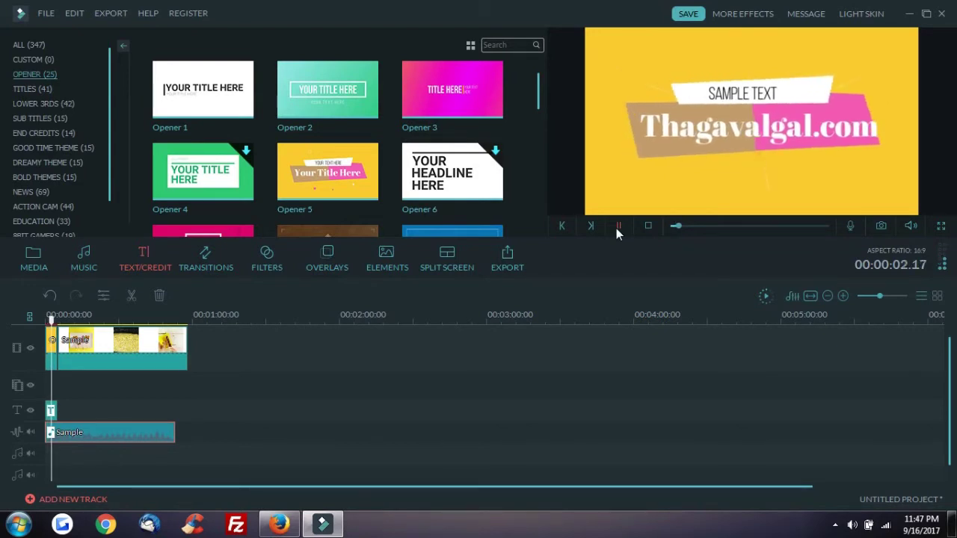
{"action": "left_click", "coordinate": [51, 356]}
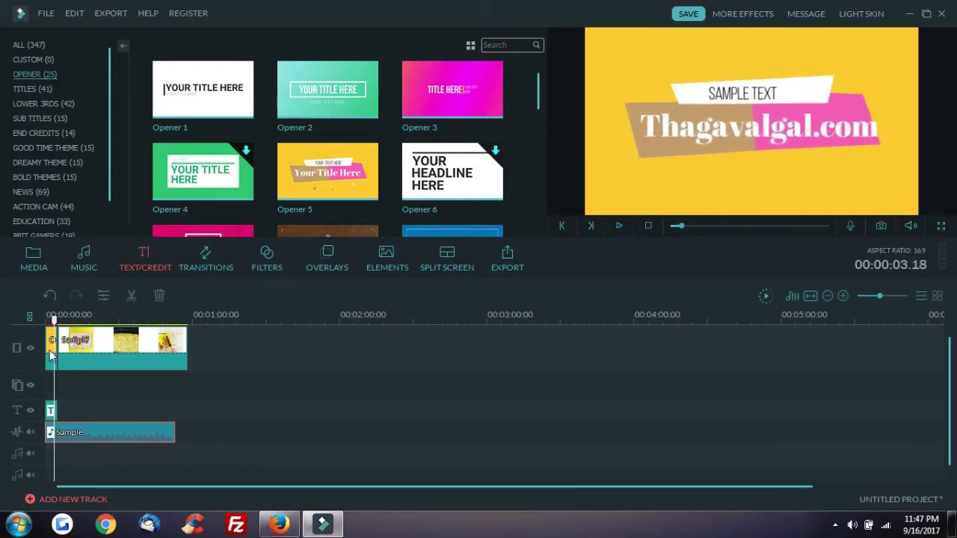
{"action": "left_click_drag", "start_coordinate": [62, 333], "coordinate": [63, 329]}
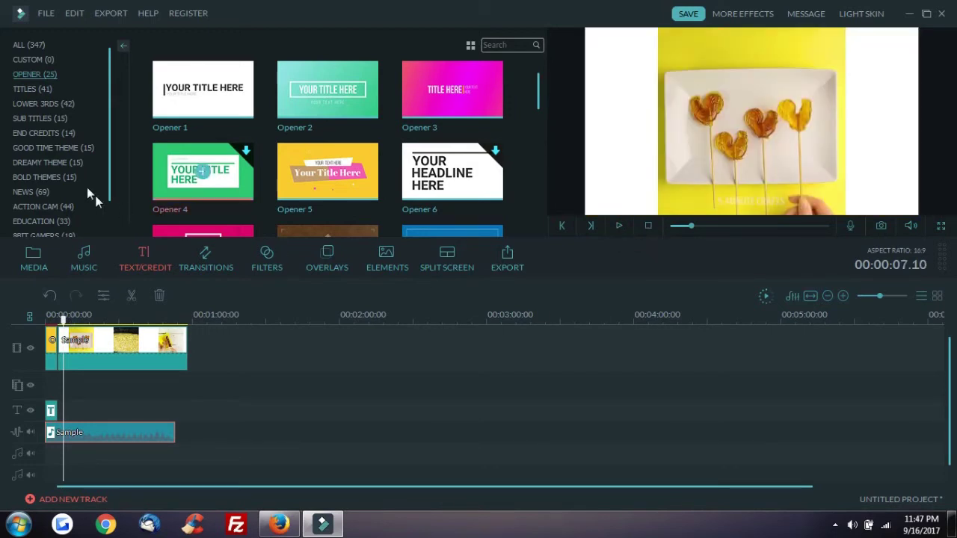
- Add the LowerThirds 1 title from the lower thirds collection at the playhead, about 7 seconds into the timeline
{"action": "left_click", "coordinate": [41, 90]}
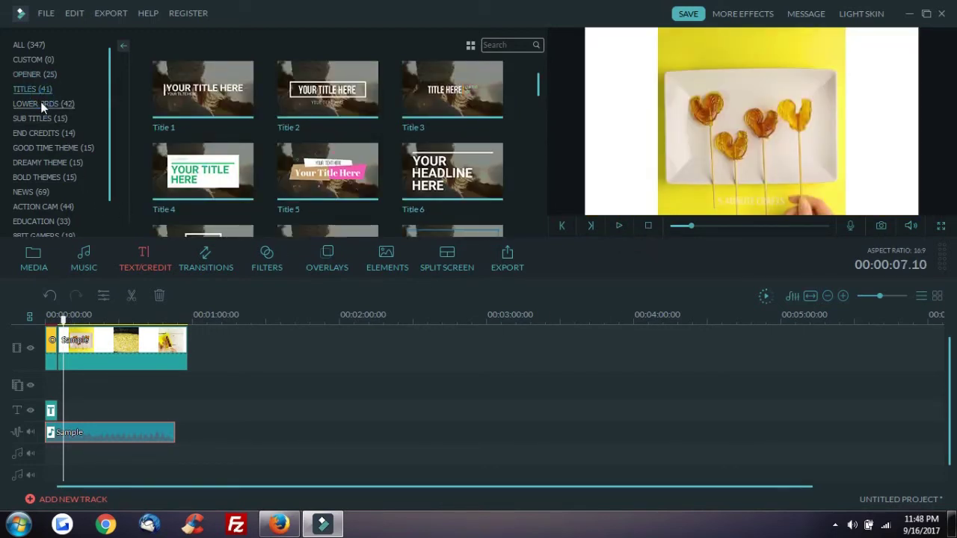
{"action": "left_click", "coordinate": [42, 105]}
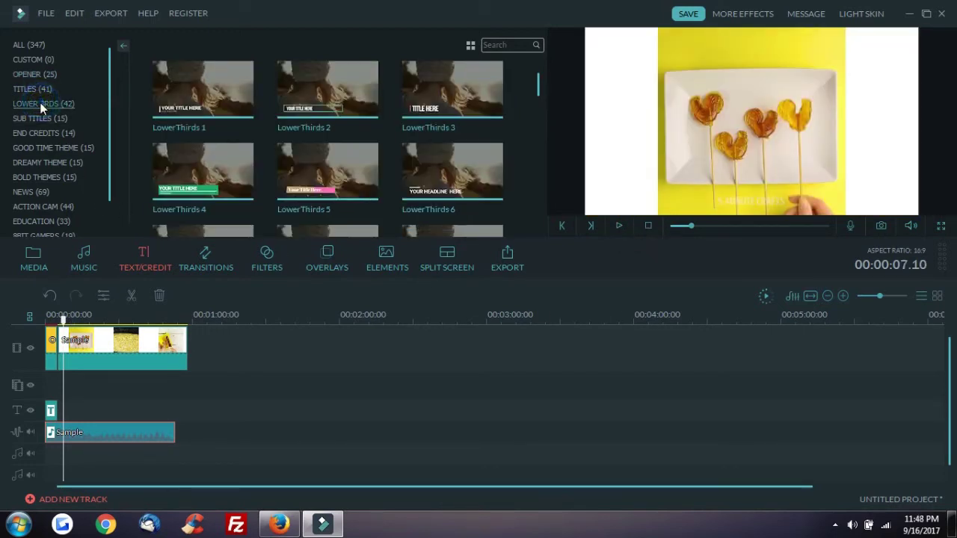
{"action": "left_click", "coordinate": [203, 90]}
{"action": "left_click", "coordinate": [204, 91]}
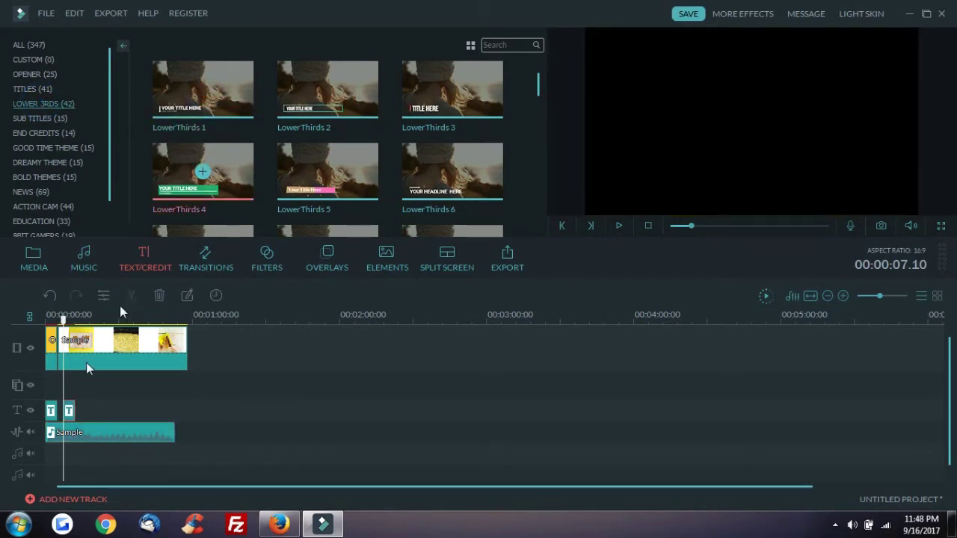
- Replace the lower third's placeholder title text with "Subscribe Me"
{"action": "double_click", "coordinate": [68, 411]}
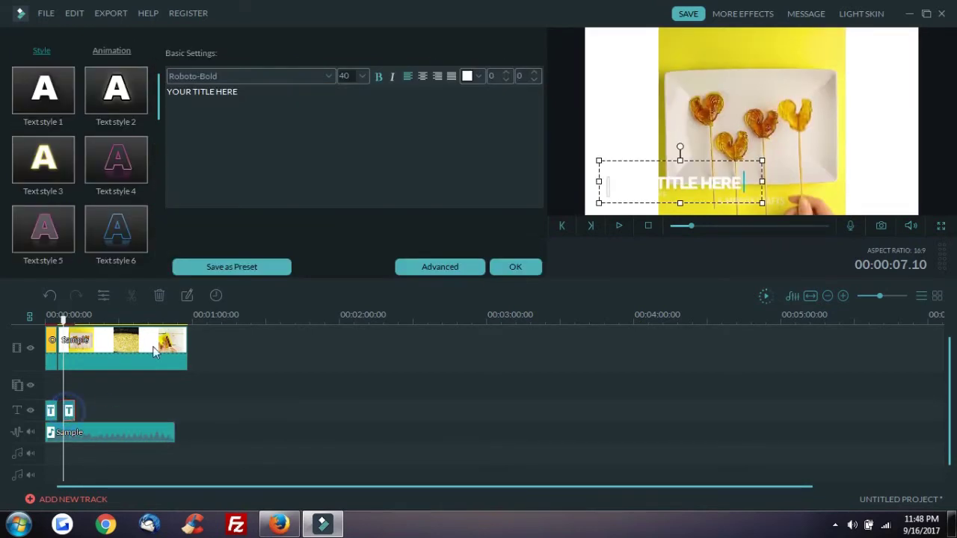
{"action": "triple_click", "coordinate": [249, 93]}
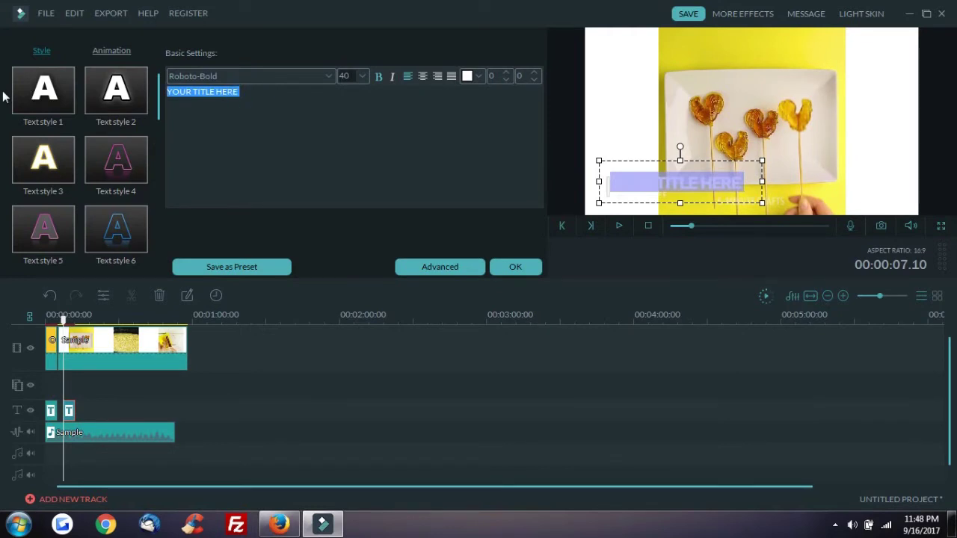
{"action": "type", "text": "Subscribe Me"}
- Change the colour of the whole "Subscribe Me" text to black
{"action": "key", "text": "ctrl+a"}
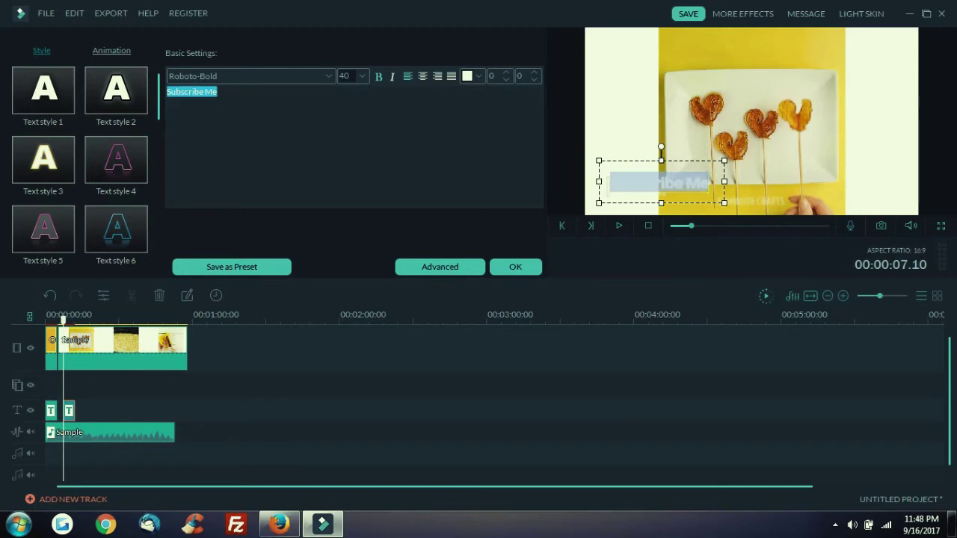
{"action": "left_click", "coordinate": [468, 76]}
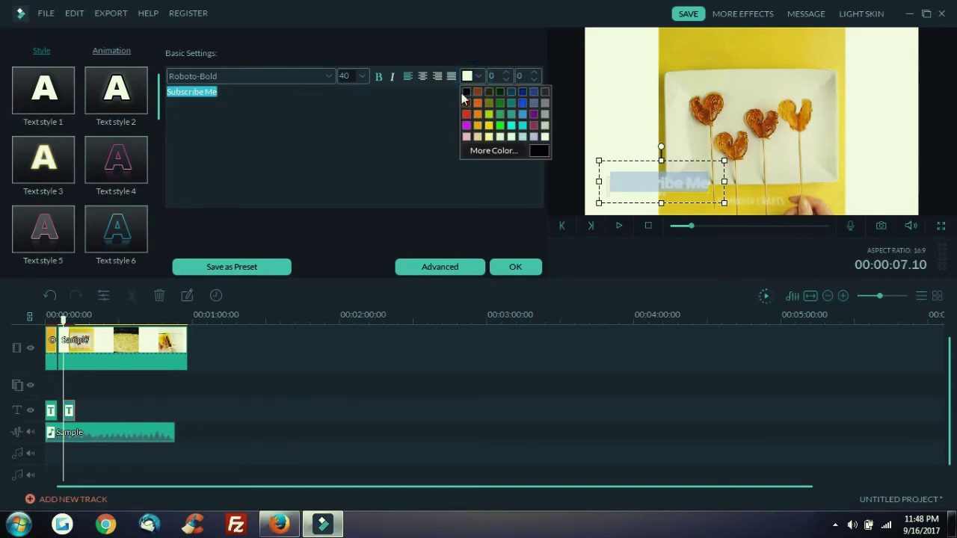
{"action": "left_click", "coordinate": [465, 92]}
{"action": "left_click", "coordinate": [443, 180]}
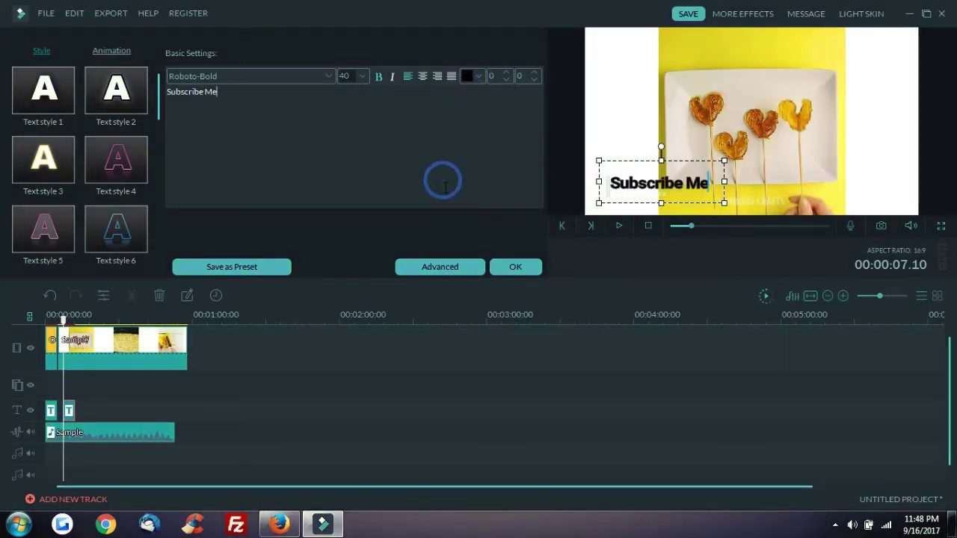
- Preview the "Subscribe Me" lower third, accept the title edits and pause playback at about 16 seconds
{"action": "left_click", "coordinate": [620, 225]}
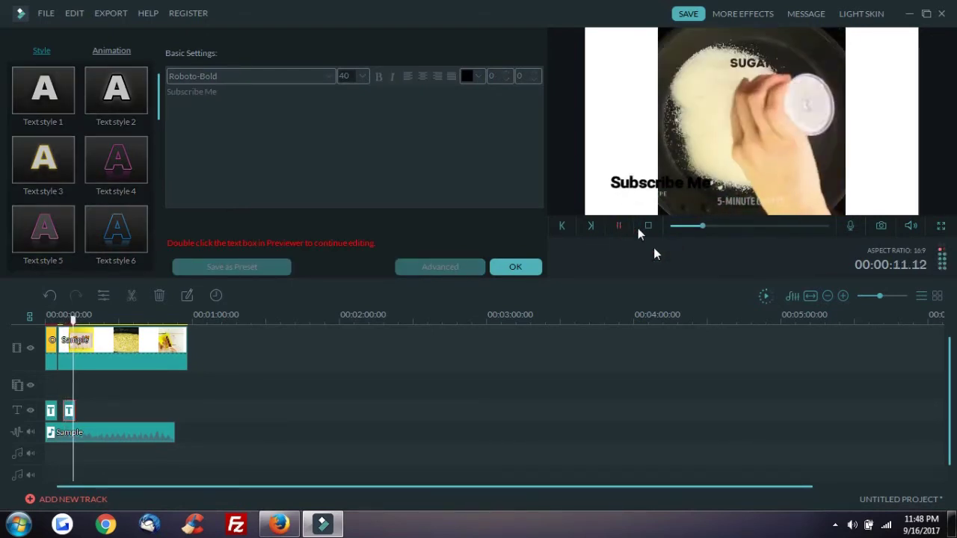
{"action": "left_click", "coordinate": [516, 268]}
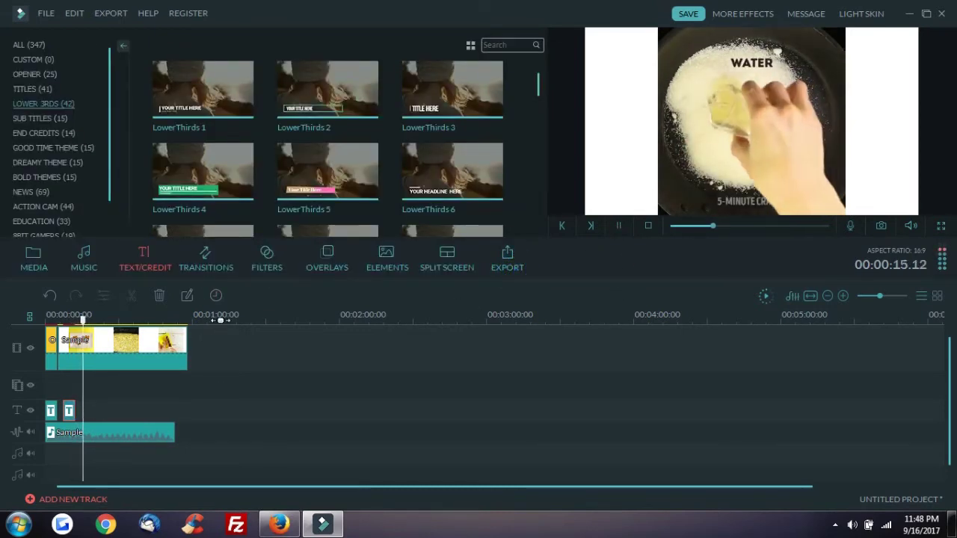
{"action": "left_click", "coordinate": [620, 225]}
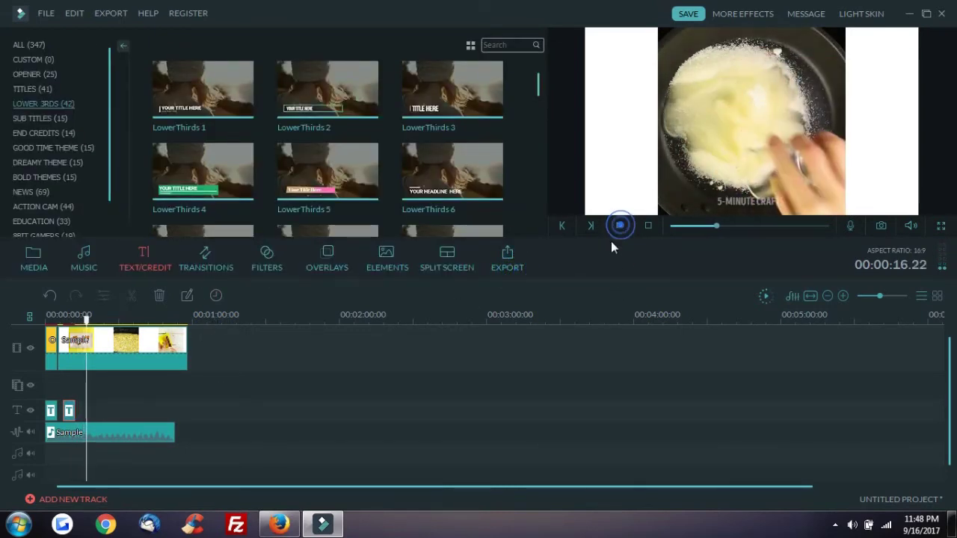
- Add a Web Element Circle from the Web elements to the picture-in-picture track at the playhead
{"action": "left_click", "coordinate": [382, 266]}
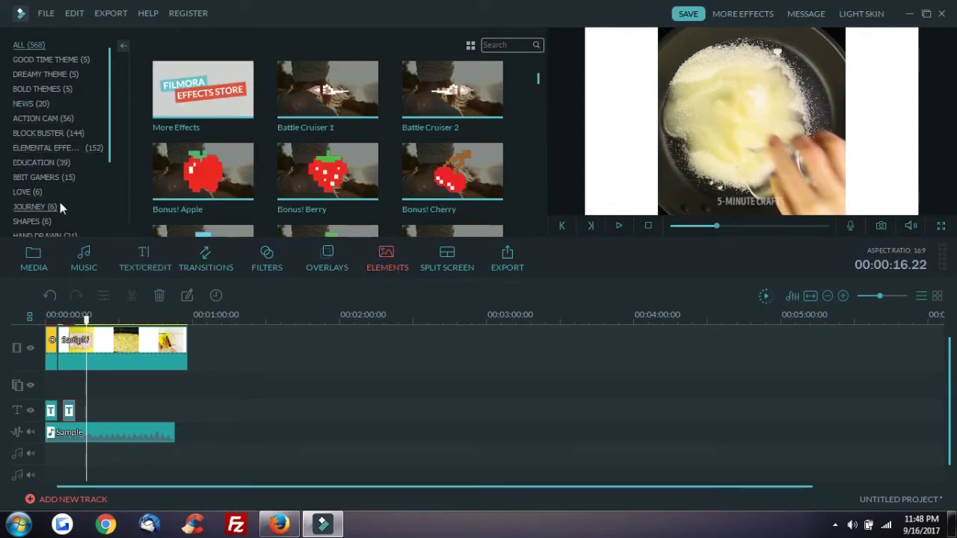
{"action": "left_click", "coordinate": [112, 140]}
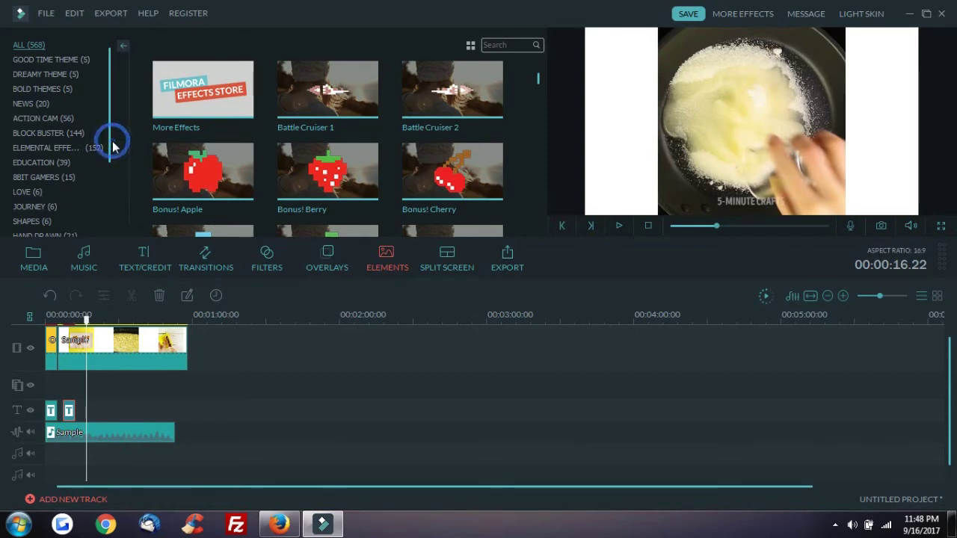
{"action": "left_click_drag", "start_coordinate": [110, 135], "coordinate": [90, 232]}
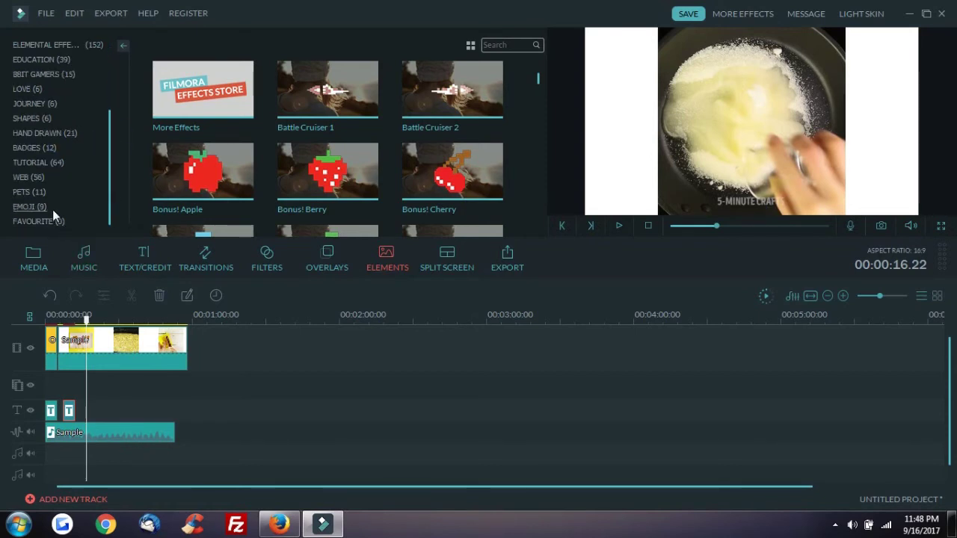
{"action": "left_click", "coordinate": [36, 177]}
{"action": "left_click", "coordinate": [430, 105]}
{"action": "left_click_drag", "start_coordinate": [453, 89], "coordinate": [93, 385]}
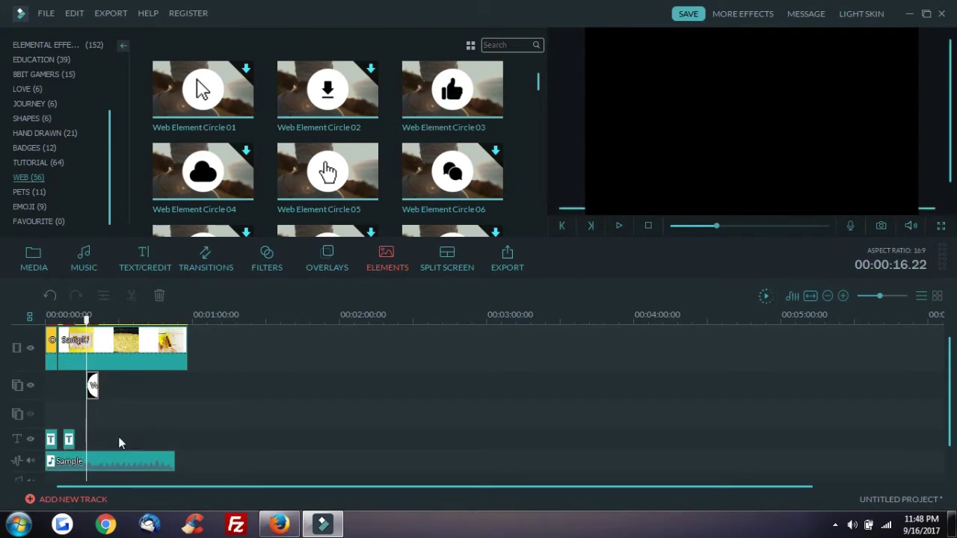
- Shrink the circle element, move it into the upper-right white margin of the video frame, and play it back
{"action": "left_click", "coordinate": [92, 385]}
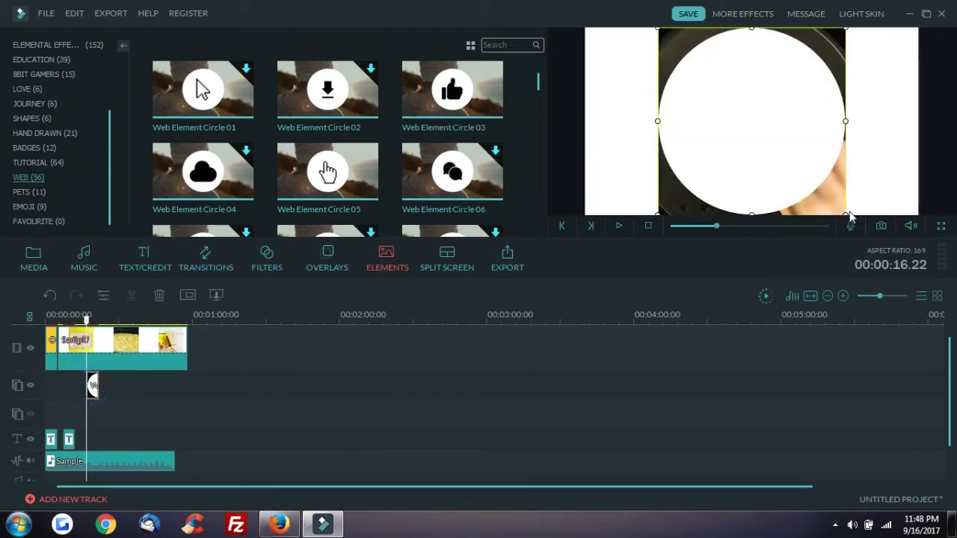
{"action": "left_click_drag", "start_coordinate": [845, 213], "coordinate": [880, 73]}
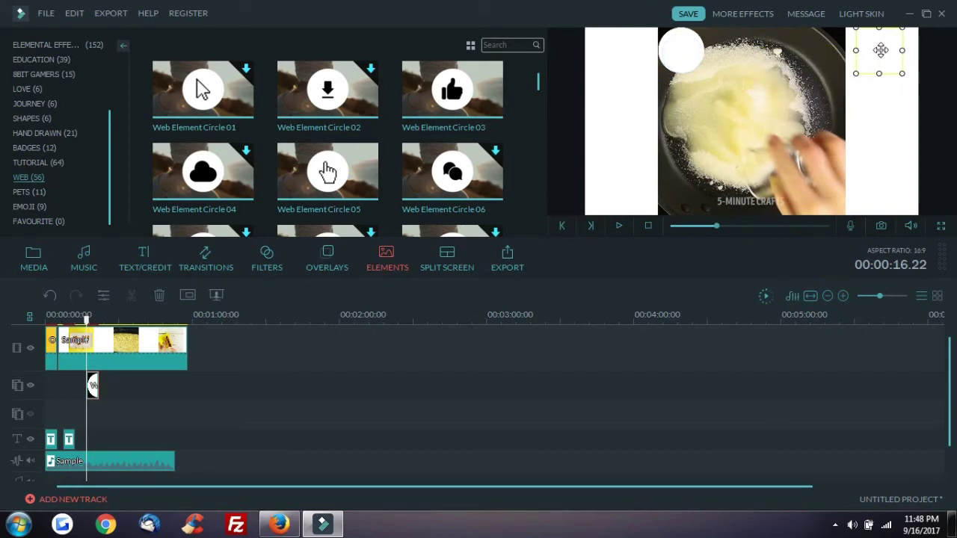
{"action": "left_click", "coordinate": [619, 226]}
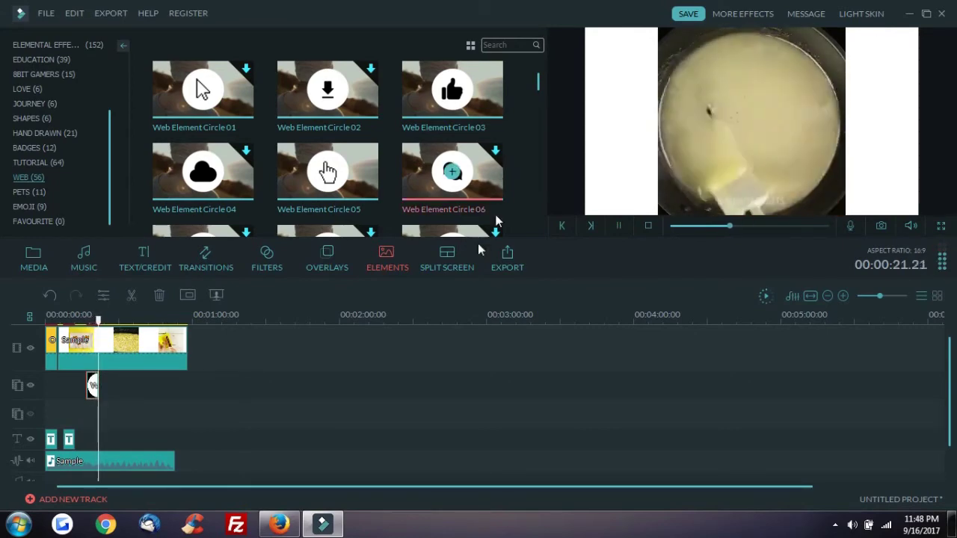
- Insert the three-part split screen with parallel right-leaning dividers between the opener and the Sample clip
{"action": "left_click", "coordinate": [437, 267]}
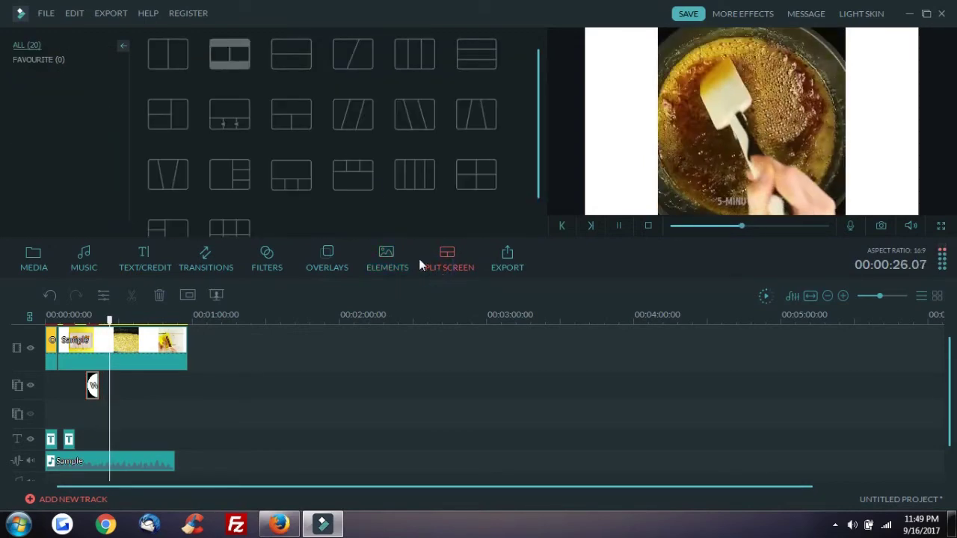
{"action": "left_click", "coordinate": [353, 118]}
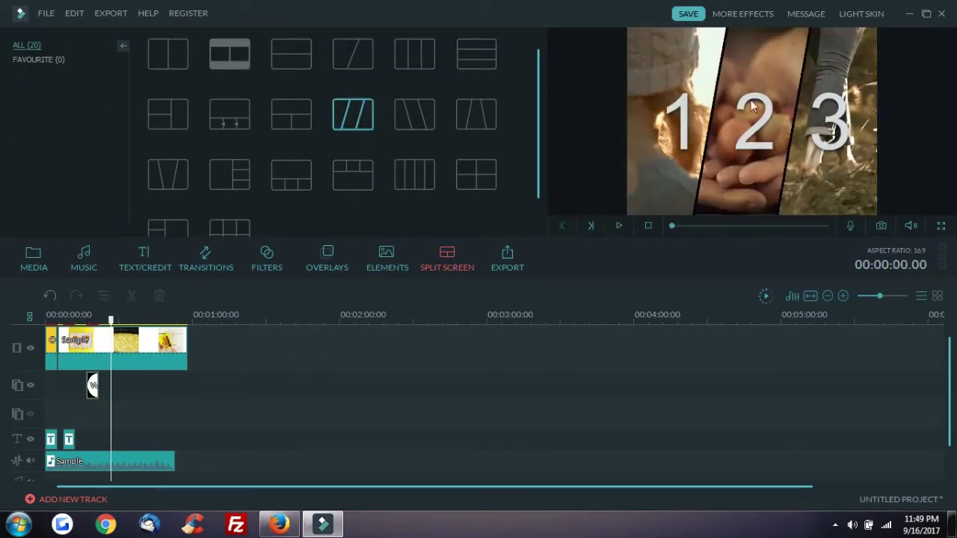
{"action": "left_click", "coordinate": [57, 267]}
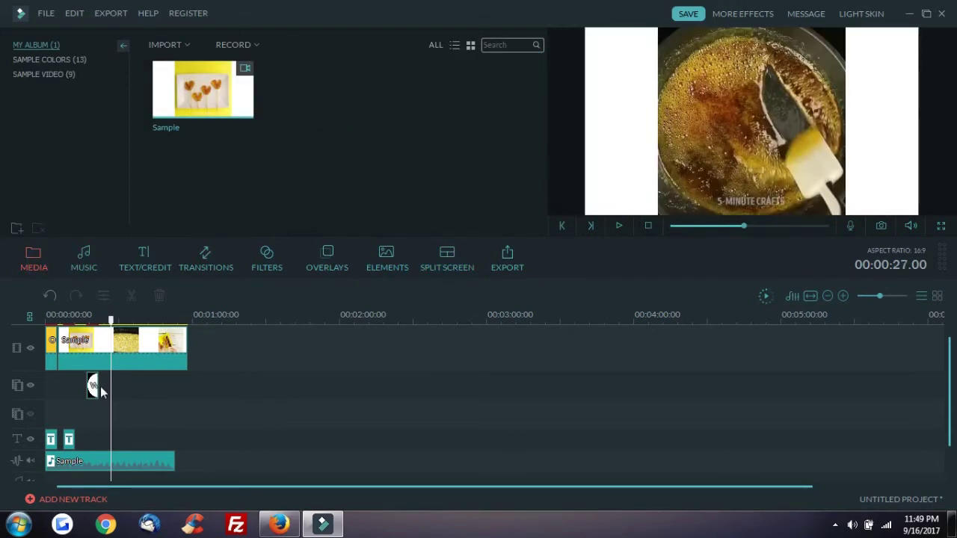
{"action": "left_click", "coordinate": [420, 266]}
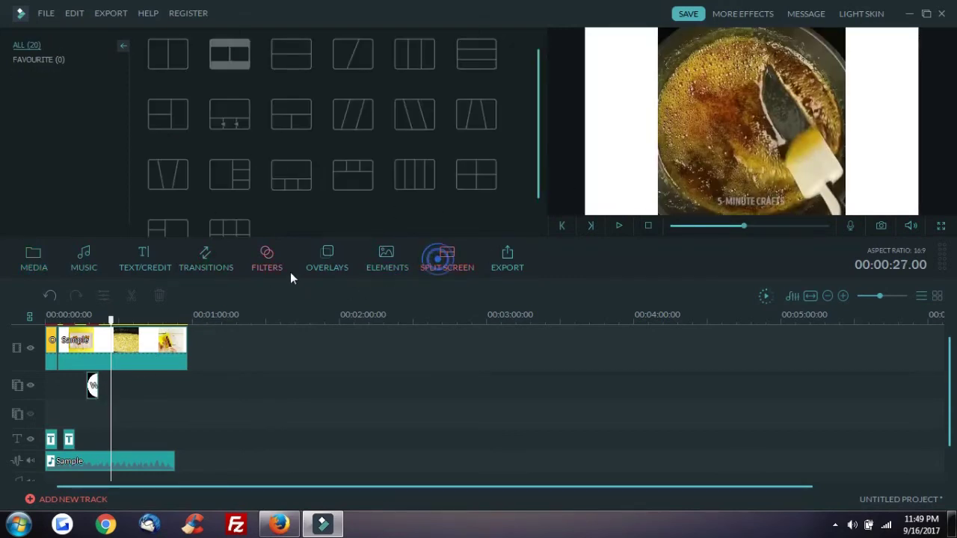
{"action": "left_click", "coordinate": [356, 118]}
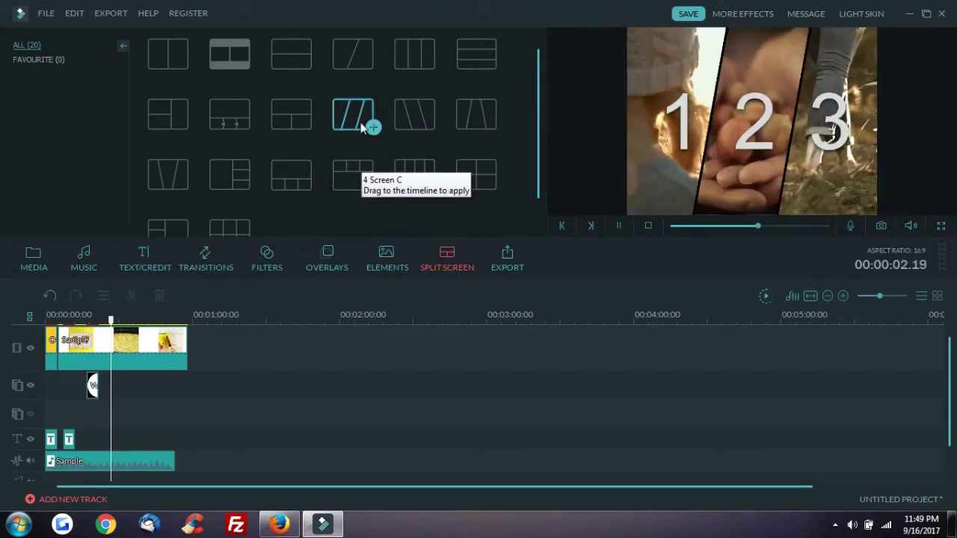
{"action": "double_click", "coordinate": [372, 128]}
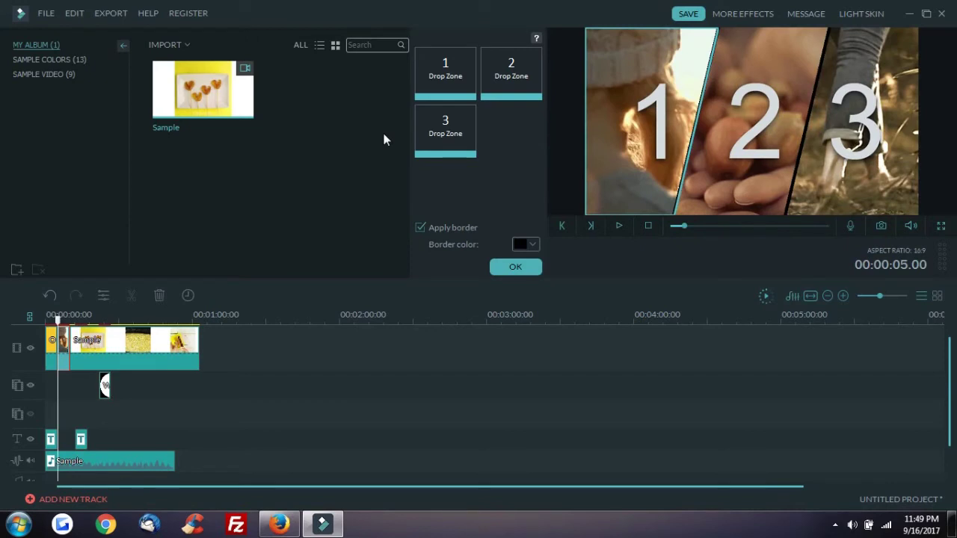
- Fill all three split-screen drop zones with the Sample video, accept the layout and preview it
{"action": "left_click_drag", "start_coordinate": [232, 95], "coordinate": [438, 74]}
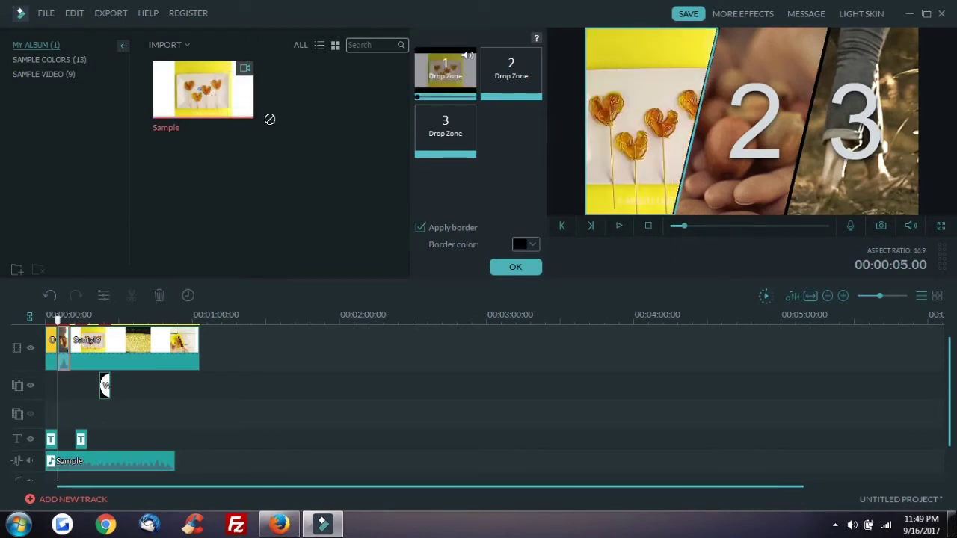
{"action": "left_click_drag", "start_coordinate": [213, 97], "coordinate": [442, 130]}
{"action": "left_click", "coordinate": [517, 269]}
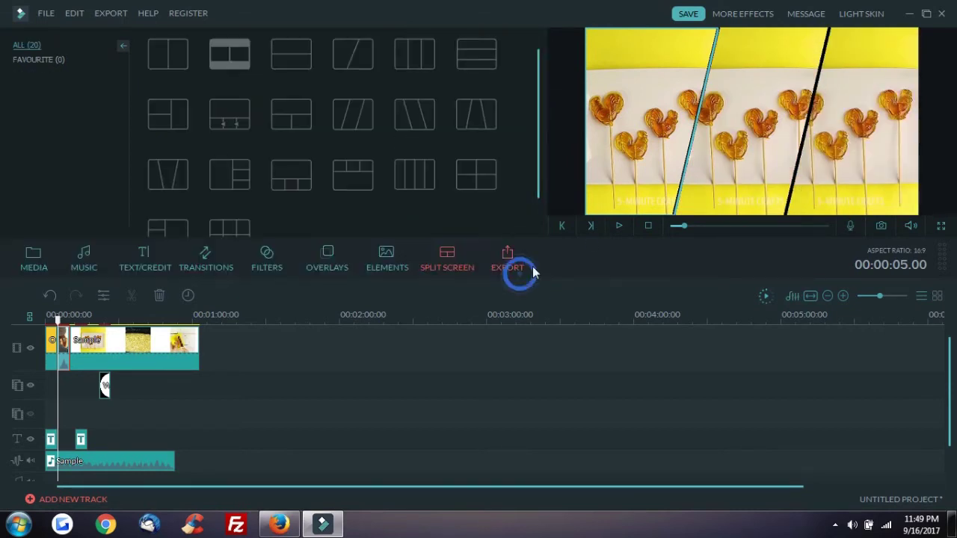
{"action": "left_click", "coordinate": [623, 227]}
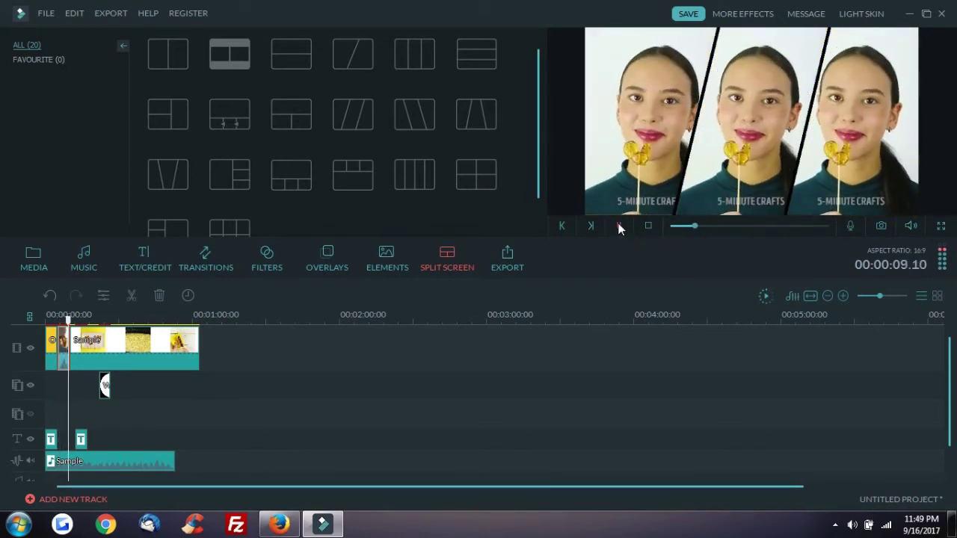
{"action": "left_click", "coordinate": [618, 225]}
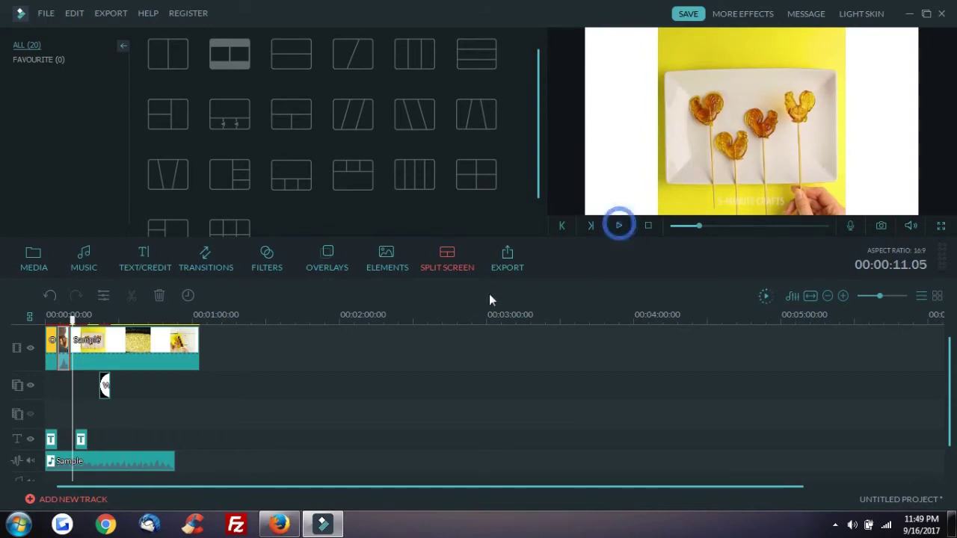
- Browse the overlay and filter collections, then add the BleachLook chromatic filter to the project
{"action": "left_click", "coordinate": [381, 263]}
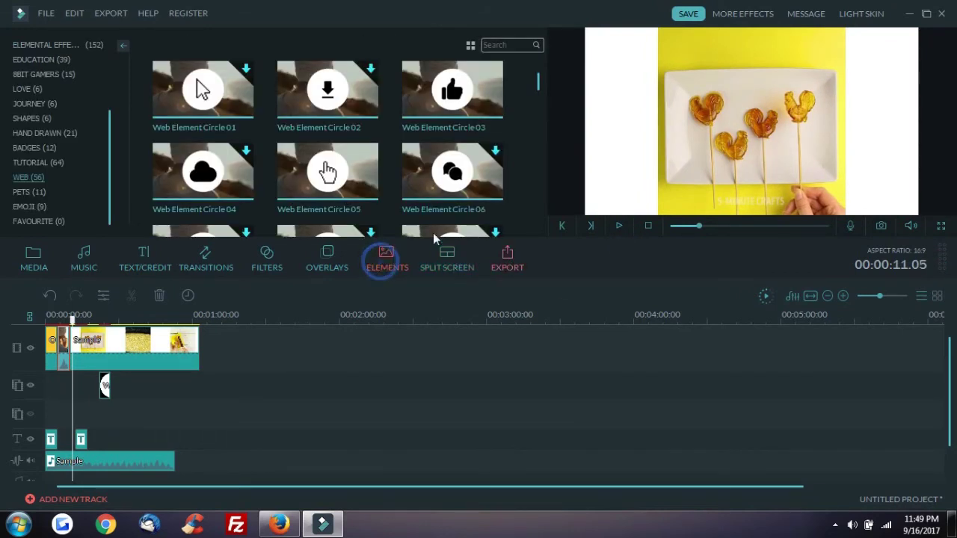
{"action": "left_click", "coordinate": [331, 266]}
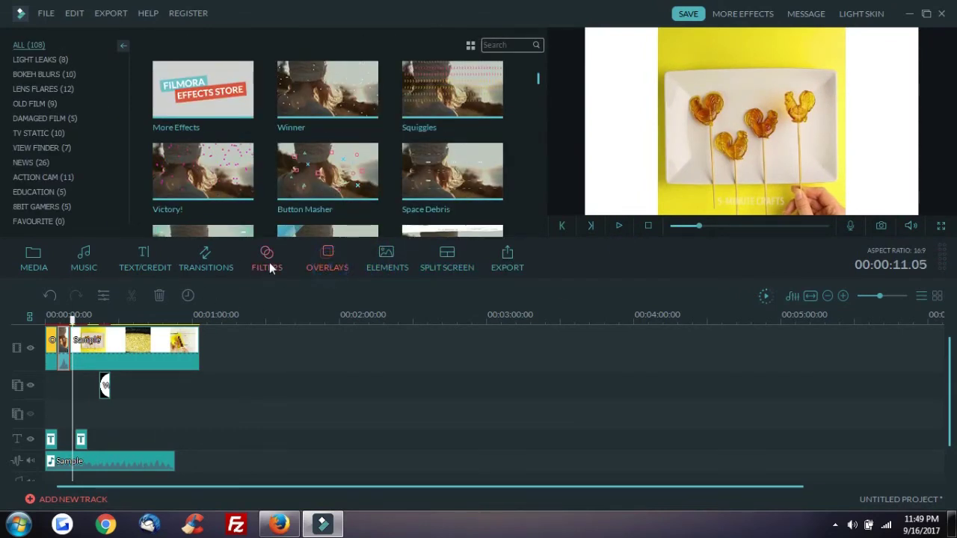
{"action": "left_click", "coordinate": [269, 267]}
{"action": "left_click", "coordinate": [55, 102]}
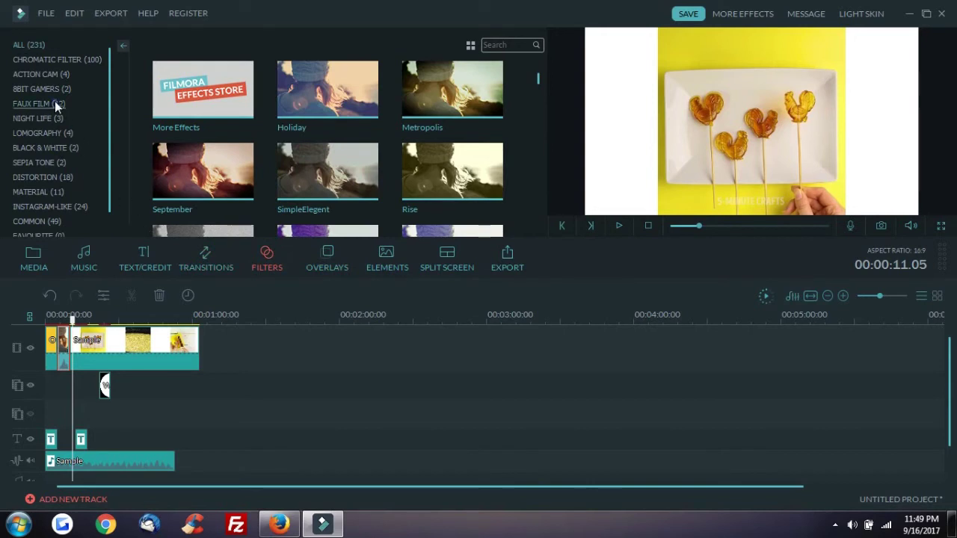
{"action": "left_click", "coordinate": [54, 76]}
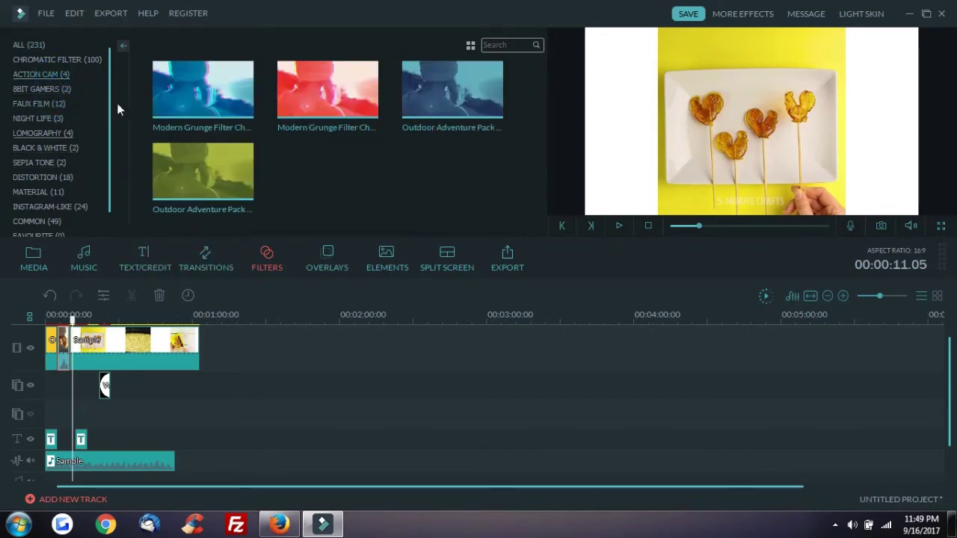
{"action": "left_click", "coordinate": [63, 131]}
{"action": "left_click", "coordinate": [61, 118]}
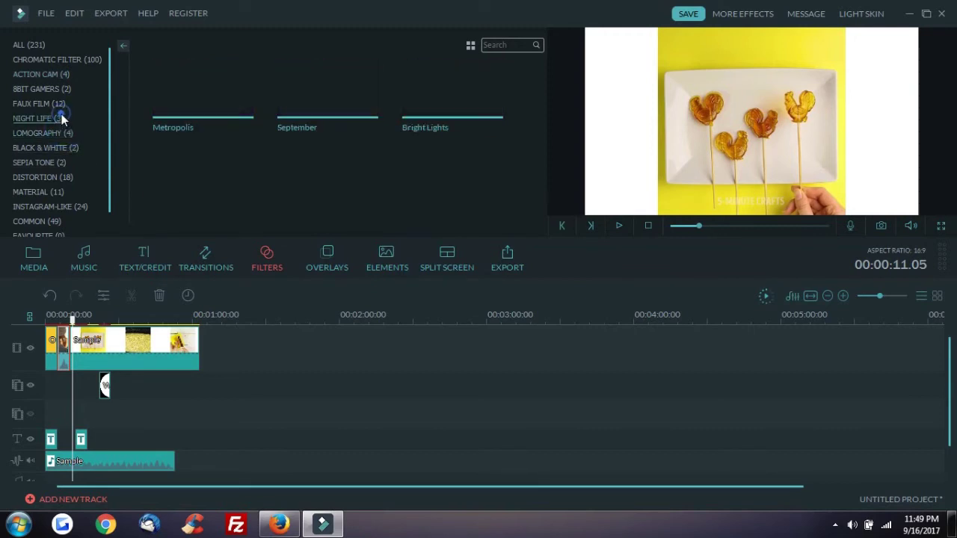
{"action": "left_click", "coordinate": [31, 60]}
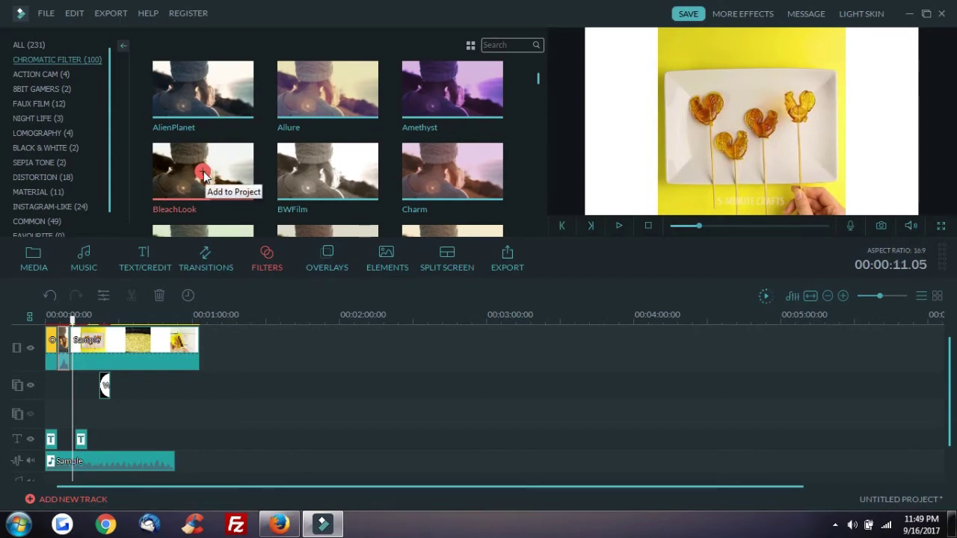
{"action": "left_click", "coordinate": [204, 175]}
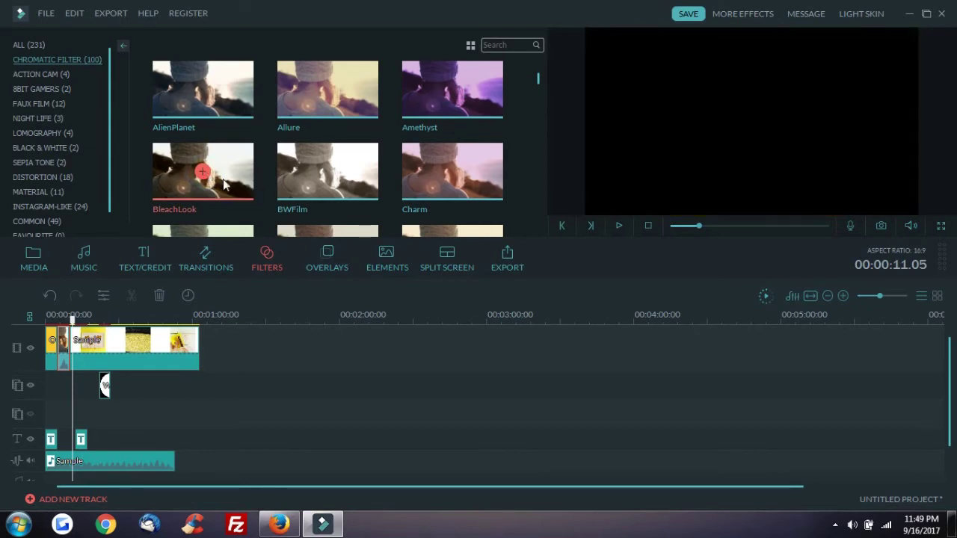
- Play through the BleachLook section, add the Amethyst chromatic filter right after it on the filter track, and preview it
{"action": "left_click", "coordinate": [619, 227]}
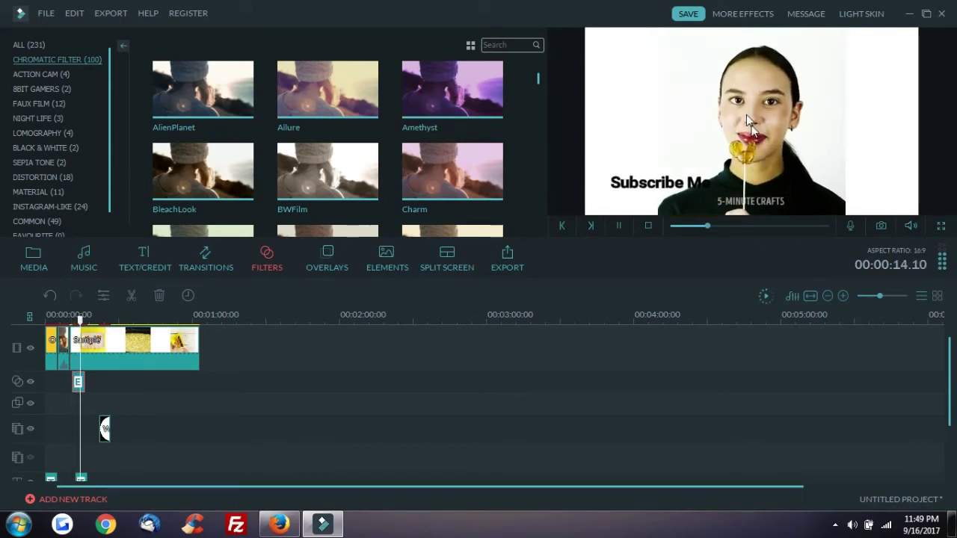
{"action": "left_click", "coordinate": [619, 226]}
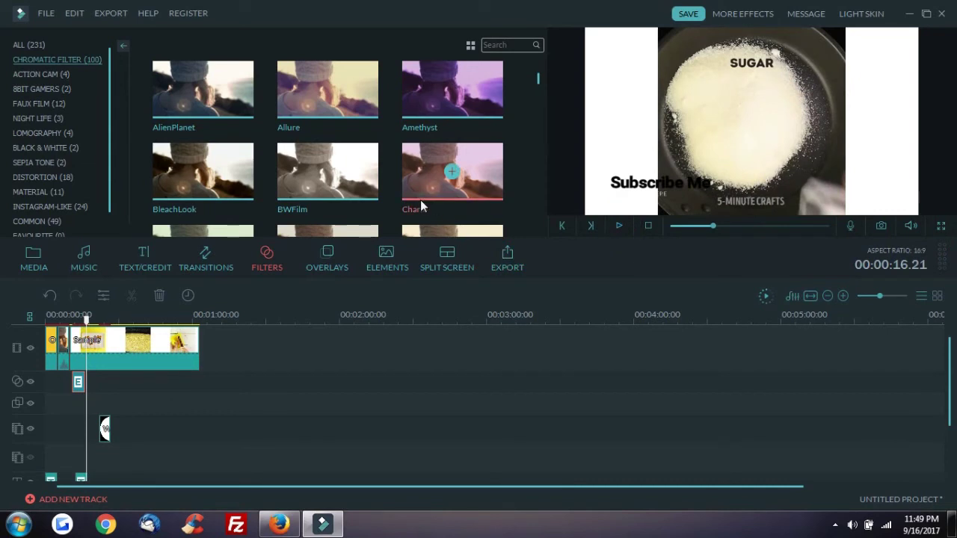
{"action": "left_click", "coordinate": [452, 90]}
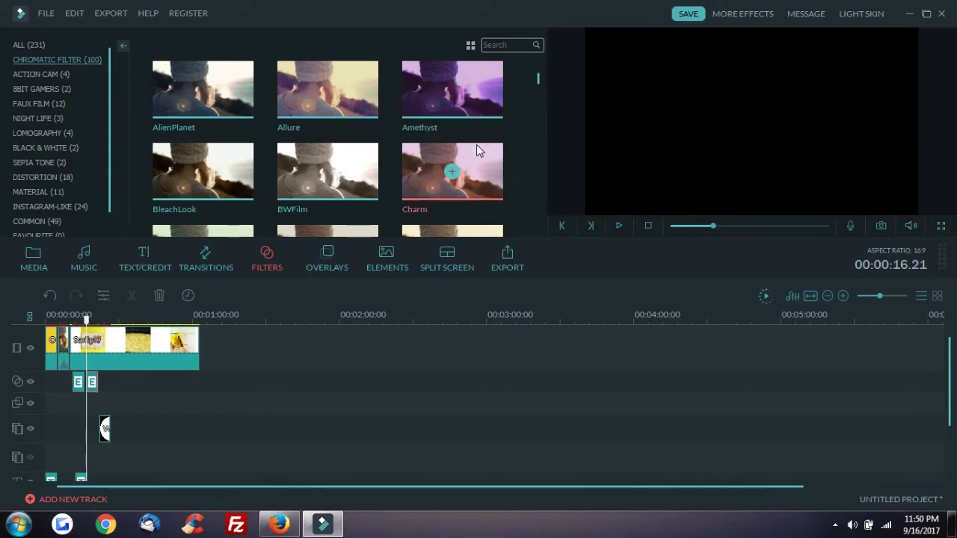
{"action": "left_click", "coordinate": [620, 225]}
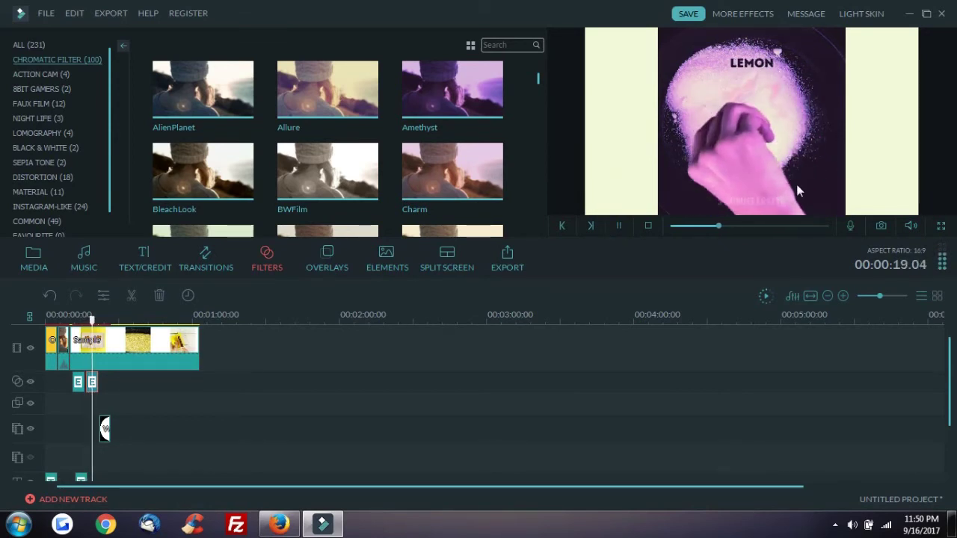
{"action": "left_click", "coordinate": [619, 226]}
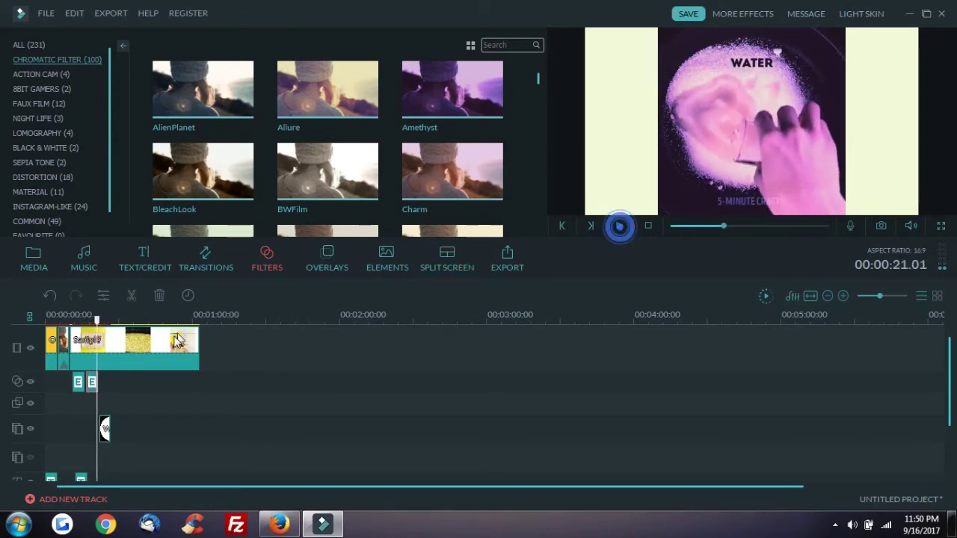
- Move the playhead to 00:00:33.10 and look through the media, transition, filter, overlay, element and split-screen collections
{"action": "left_click", "coordinate": [120, 320]}
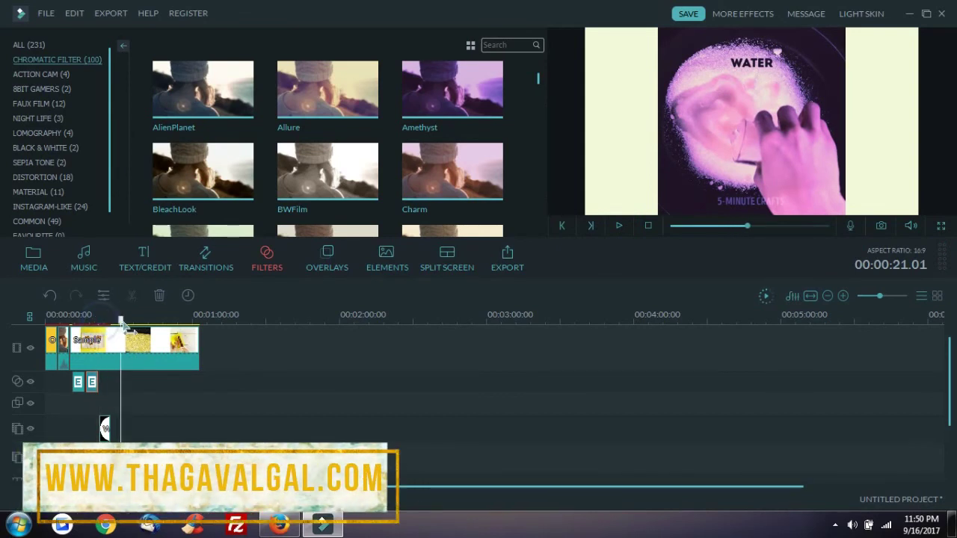
{"action": "left_click", "coordinate": [127, 320]}
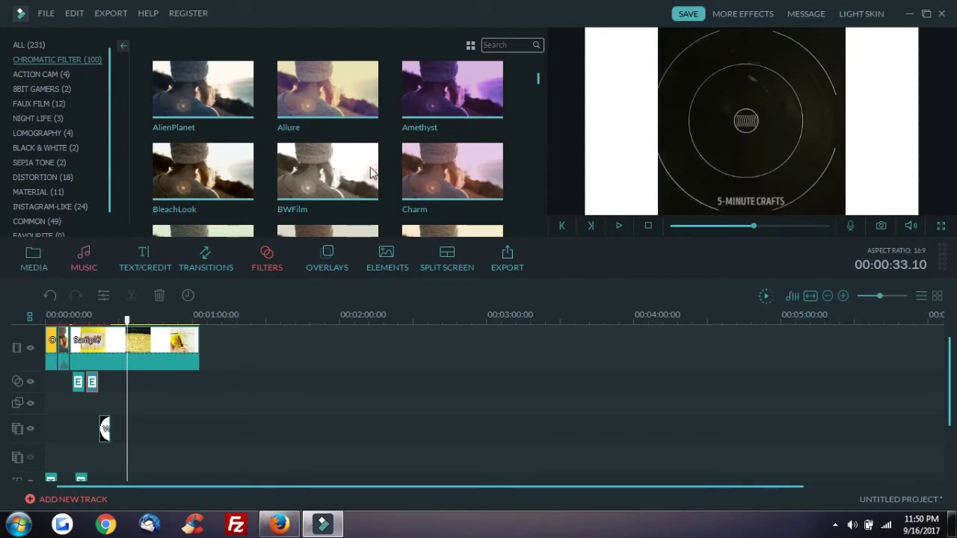
{"action": "left_click", "coordinate": [30, 258]}
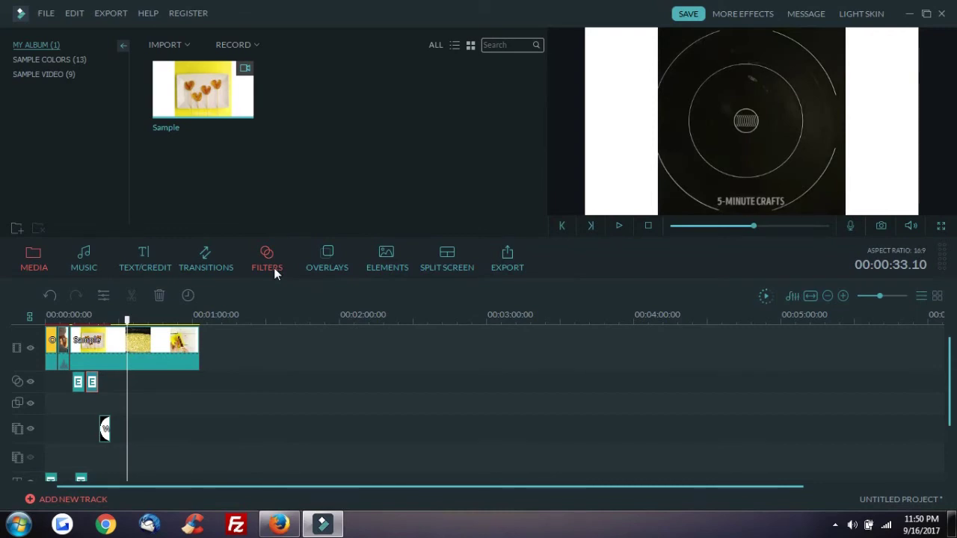
{"action": "left_click", "coordinate": [212, 267]}
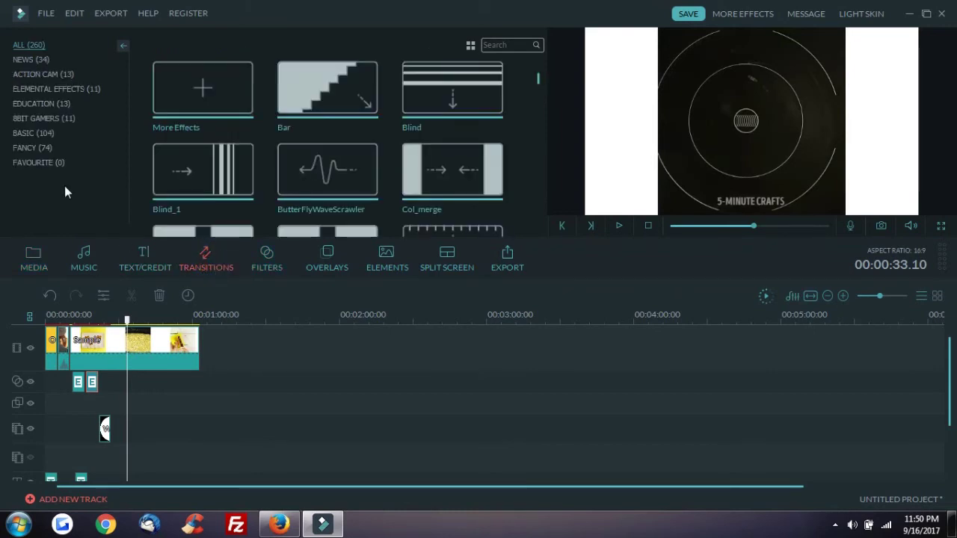
{"action": "left_click", "coordinate": [270, 268]}
{"action": "left_click", "coordinate": [326, 265]}
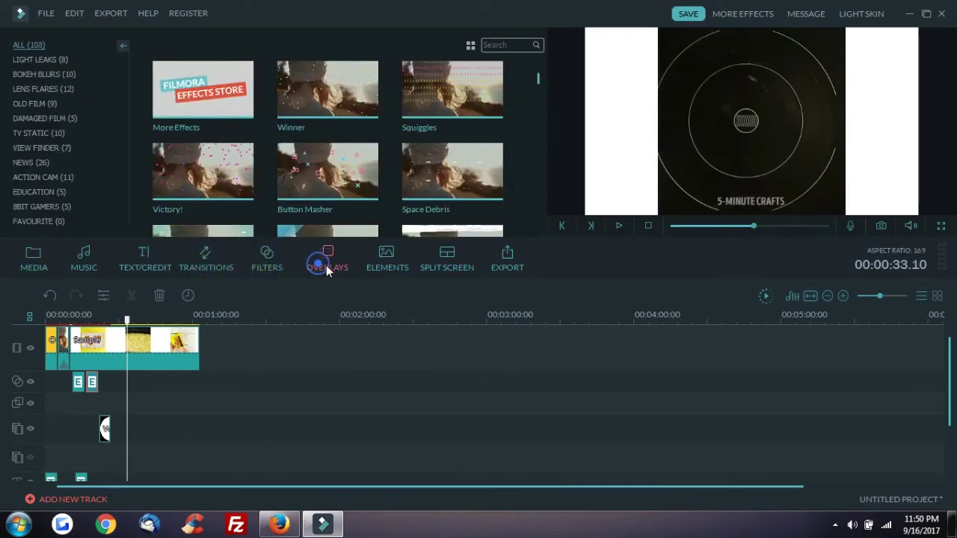
{"action": "left_click", "coordinate": [390, 267]}
{"action": "left_click", "coordinate": [440, 265]}
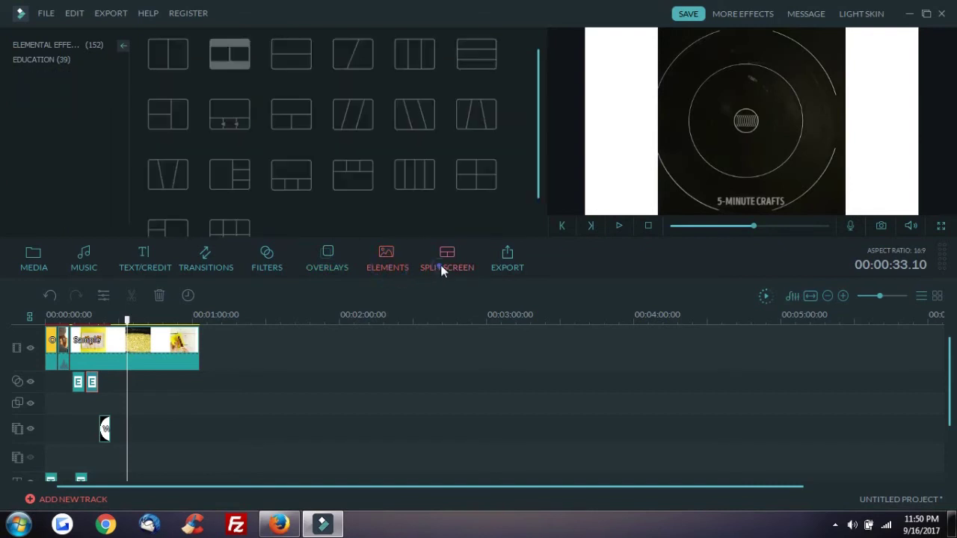
- Open the video export window, choose a video frame rate in the 3GP output settings and accept the settings
{"action": "key", "text": "ctrl+e"}
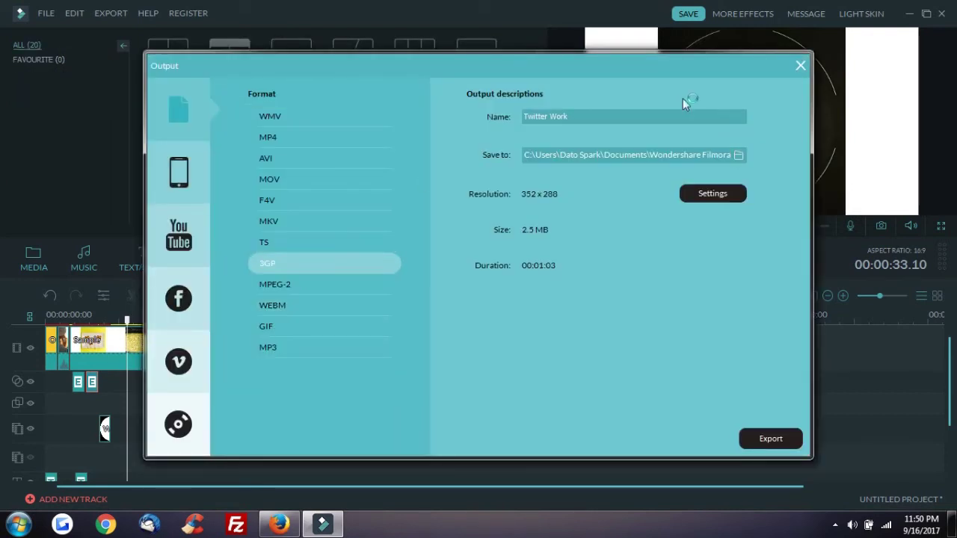
{"action": "left_click", "coordinate": [800, 65]}
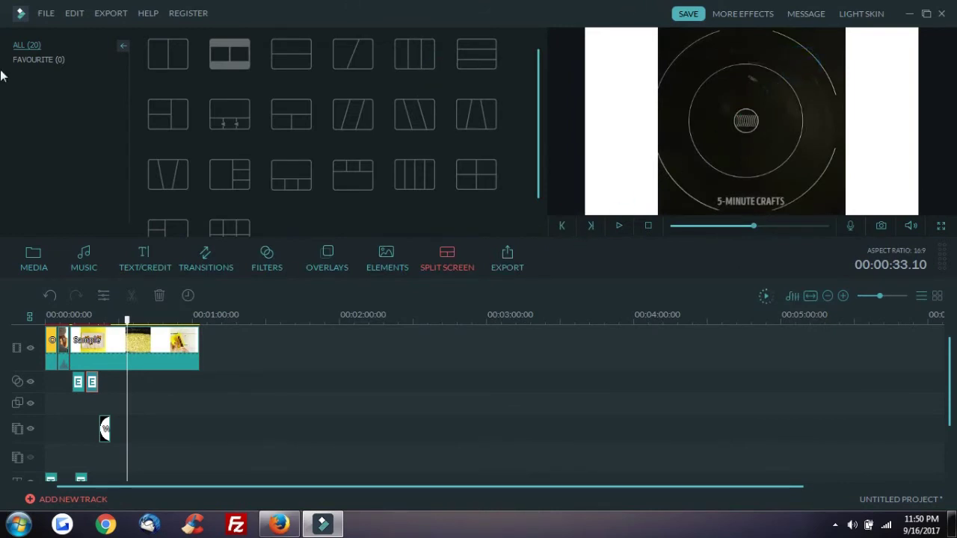
{"action": "left_click", "coordinate": [105, 15]}
{"action": "left_click", "coordinate": [122, 31]}
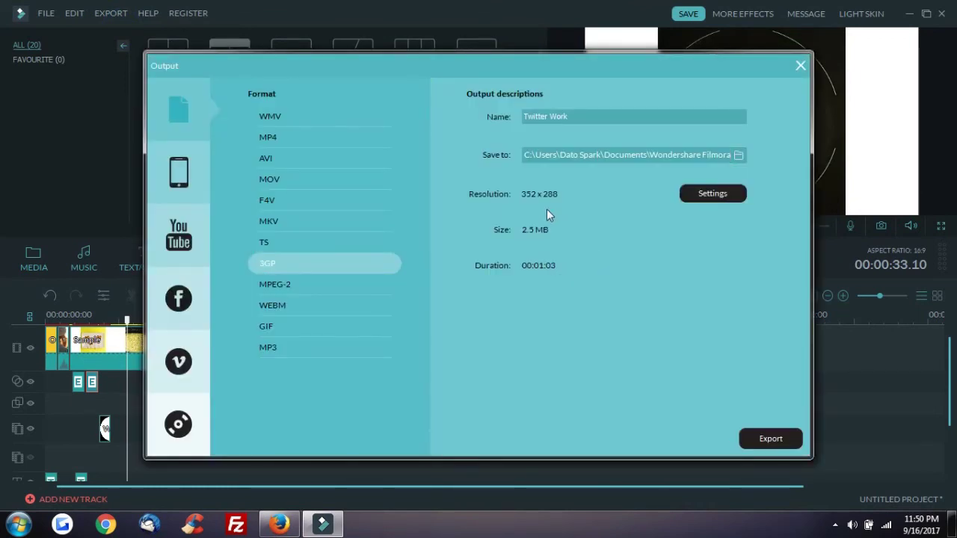
{"action": "left_click", "coordinate": [714, 195]}
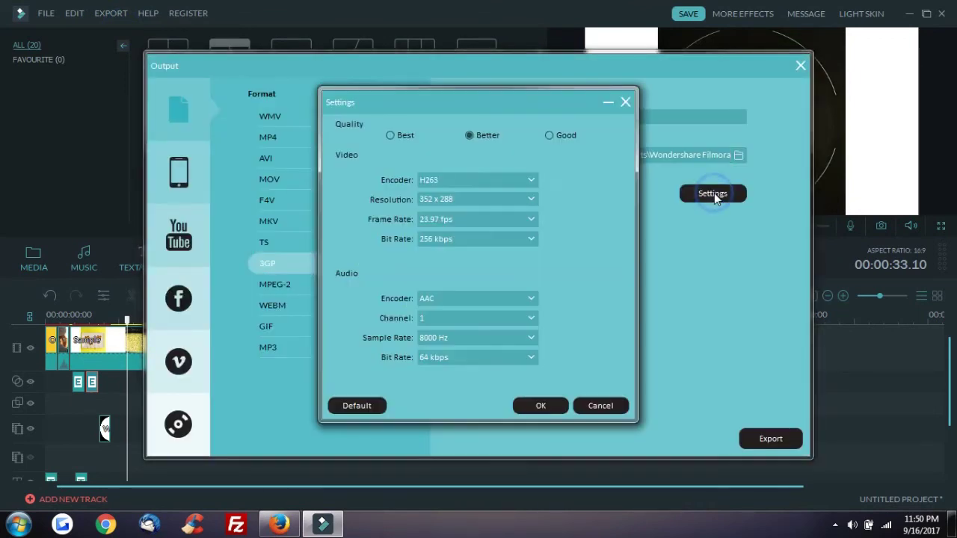
{"action": "left_click", "coordinate": [463, 225]}
{"action": "left_click", "coordinate": [500, 254]}
{"action": "left_click", "coordinate": [542, 406]}
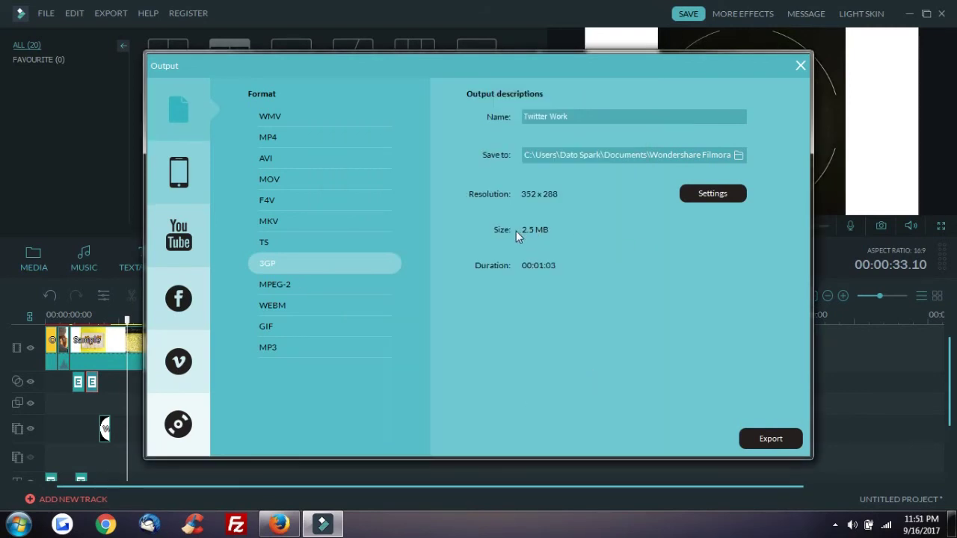
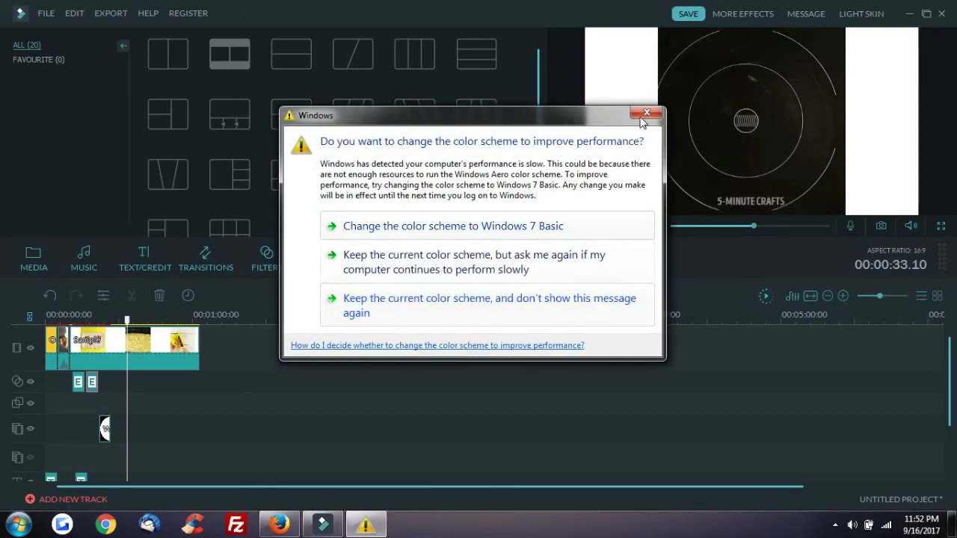
- Keep the current Windows color scheme, with the option to ask again if the computer continues to perform slowly
{"action": "left_click", "coordinate": [559, 274]}
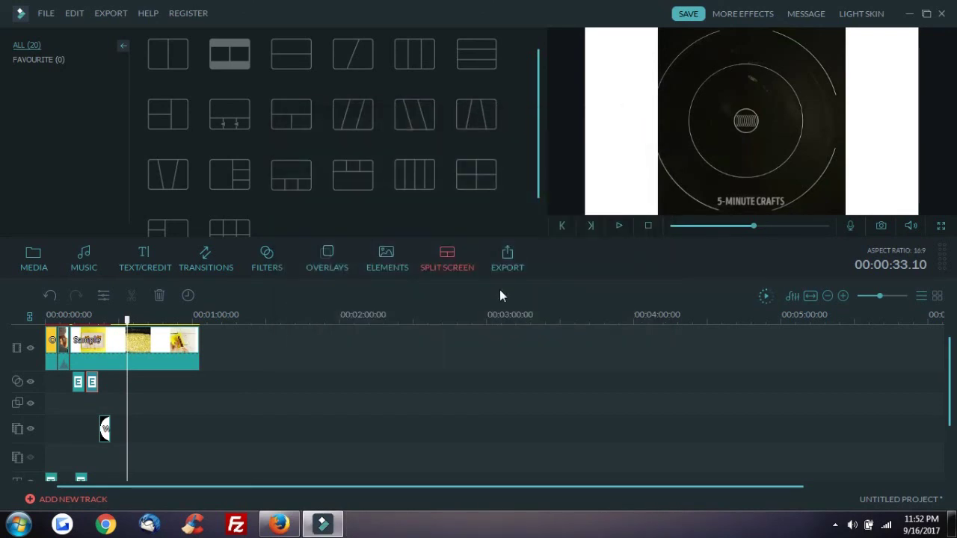